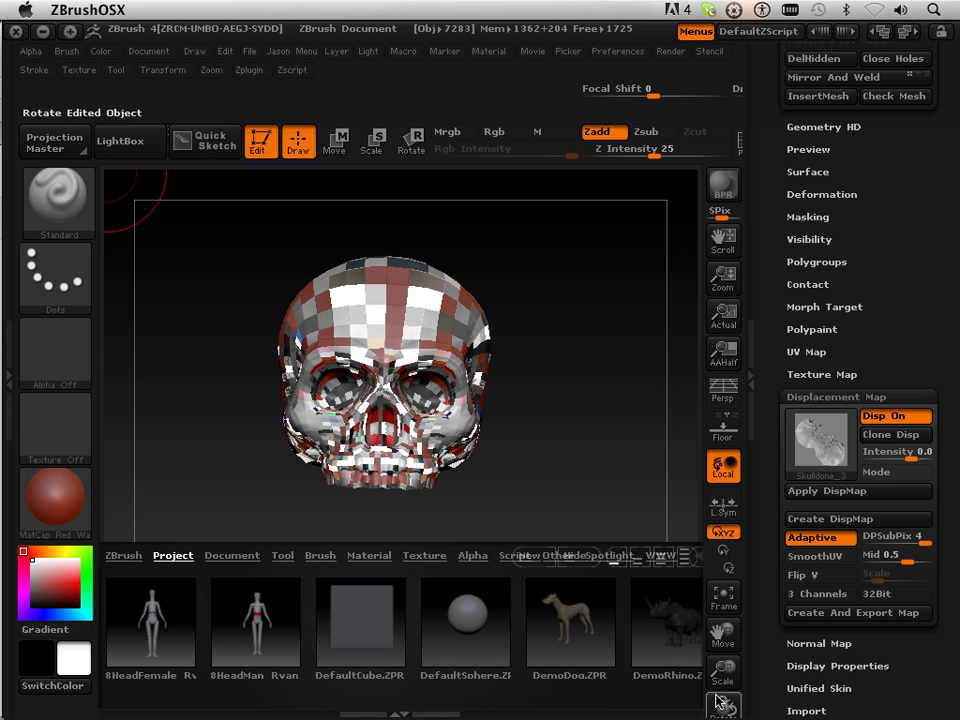
- Enlarge the skull view and clone the 4096×4096 Skulldone_3 displacement map into the alpha slot
left_click_drag(456, 525, 628, 370, "alt")
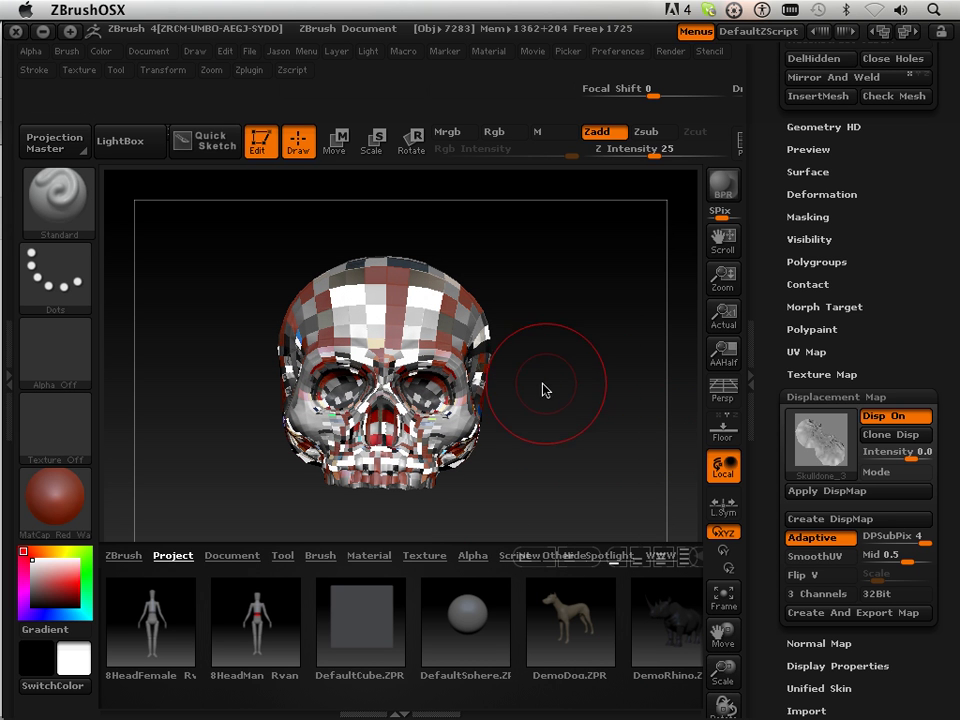
mouse_move(836, 459)
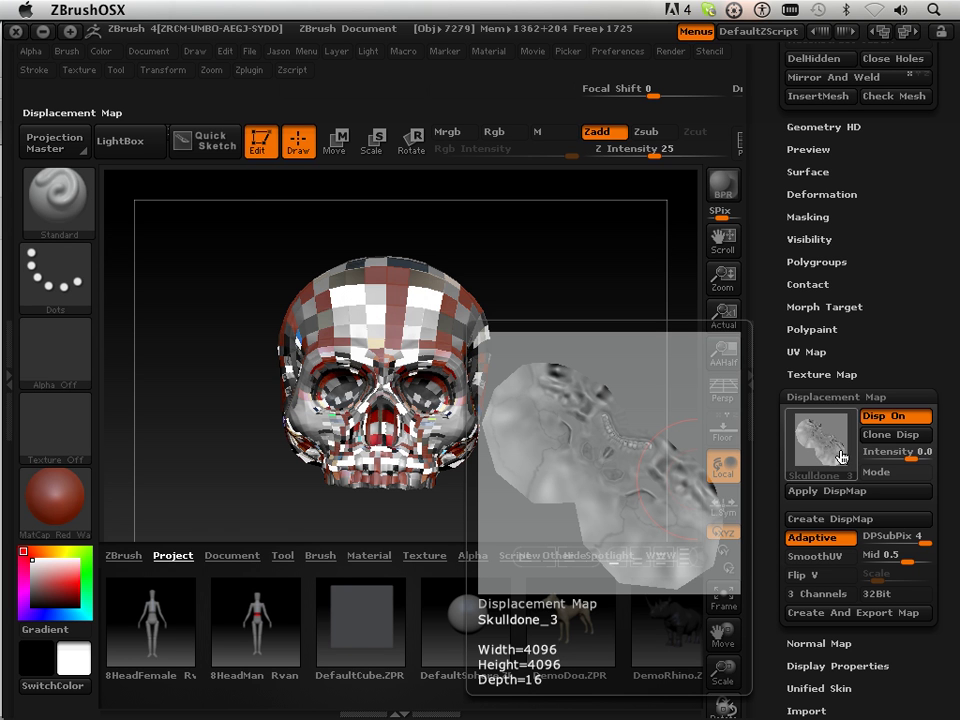
left_click(888, 434)
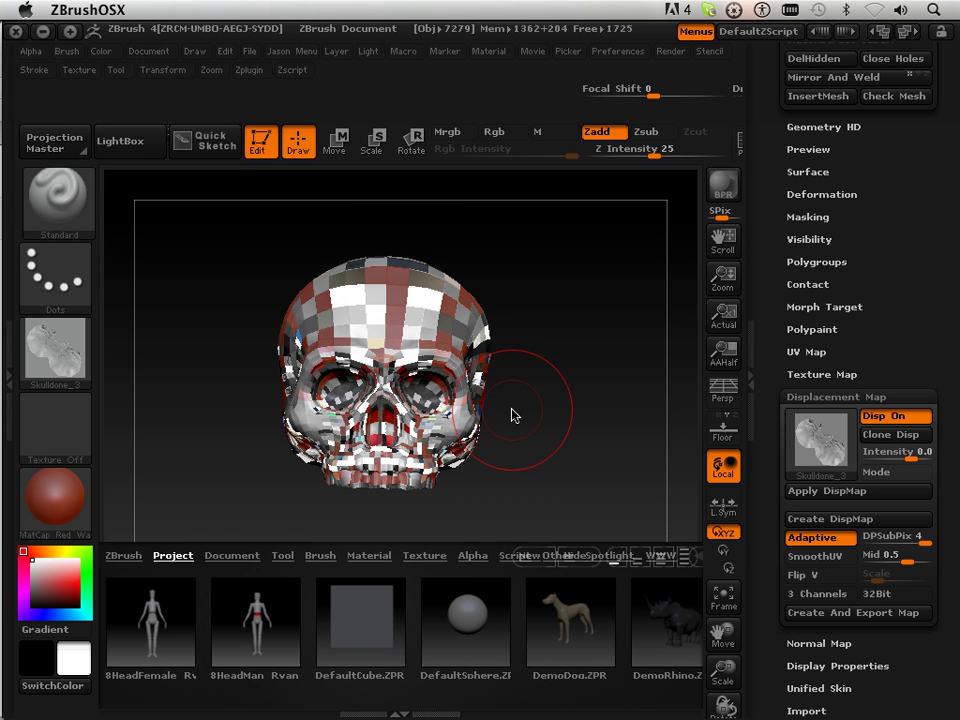
- Export the current alpha as Skulldone_Disp_4_baking in PSD format to the 0800 Lesson Files folder
left_click(33, 367)
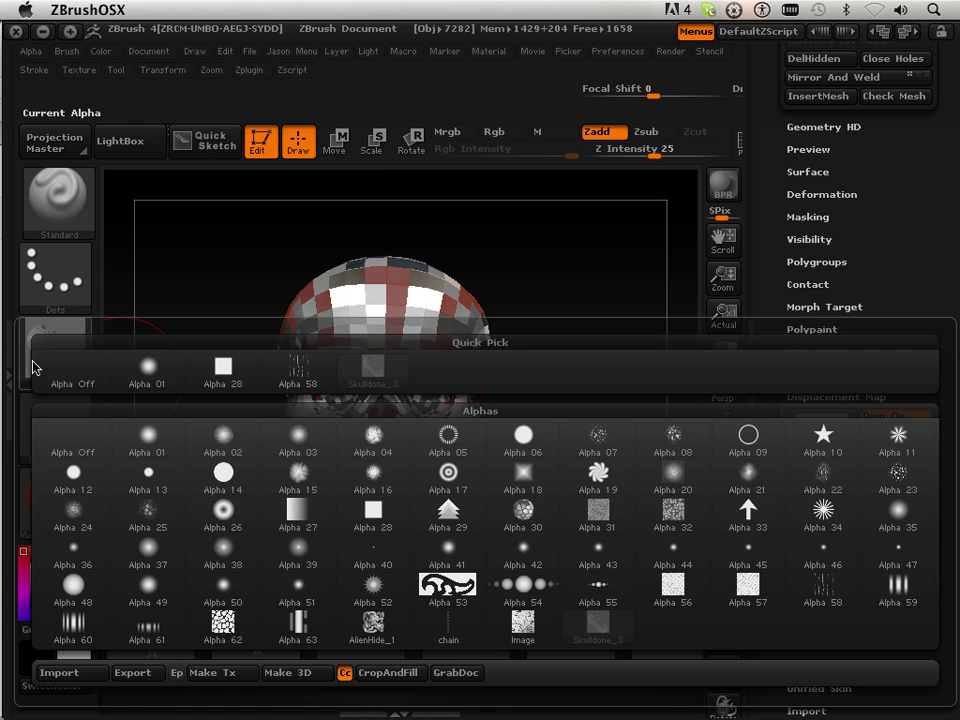
left_click(134, 675)
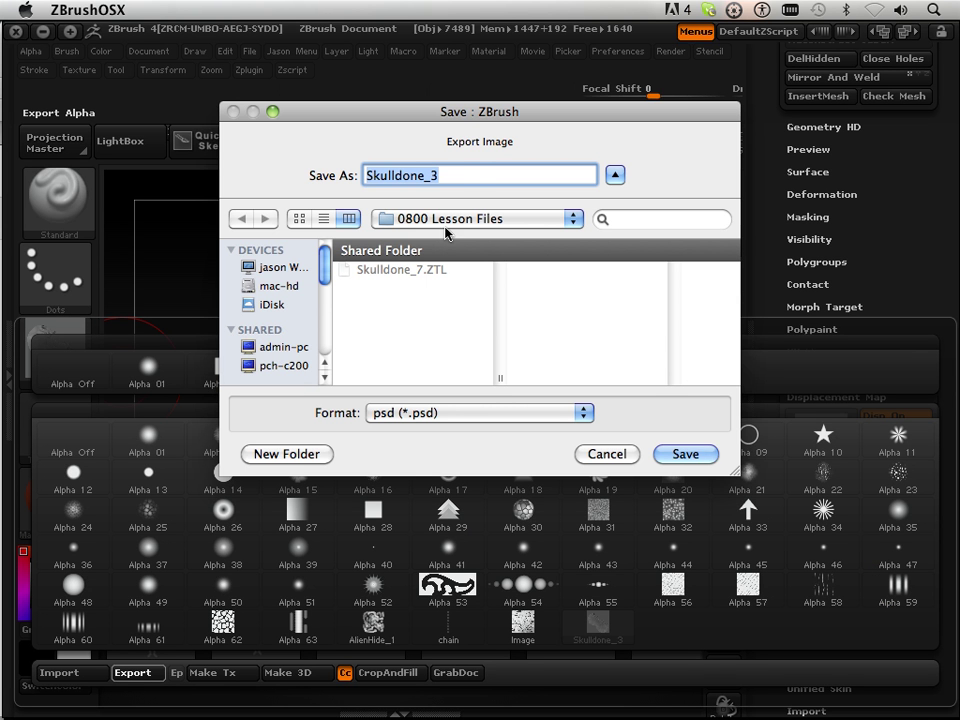
left_click(405, 268)
left_click_drag(479, 178, 428, 177)
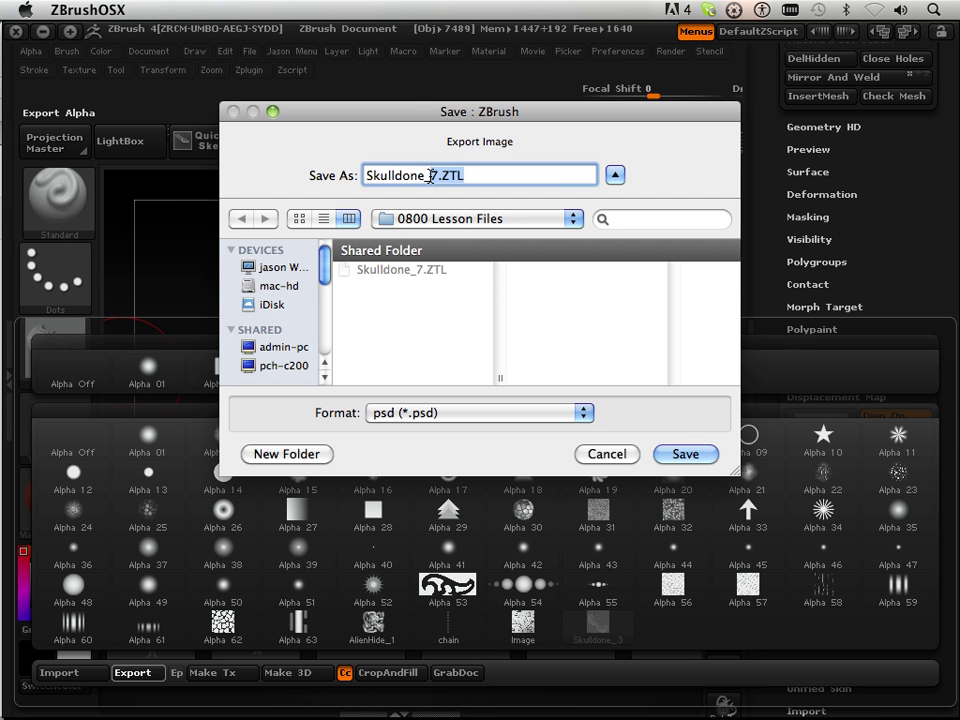
key("BackSpace")
type("Disp_4_baking")
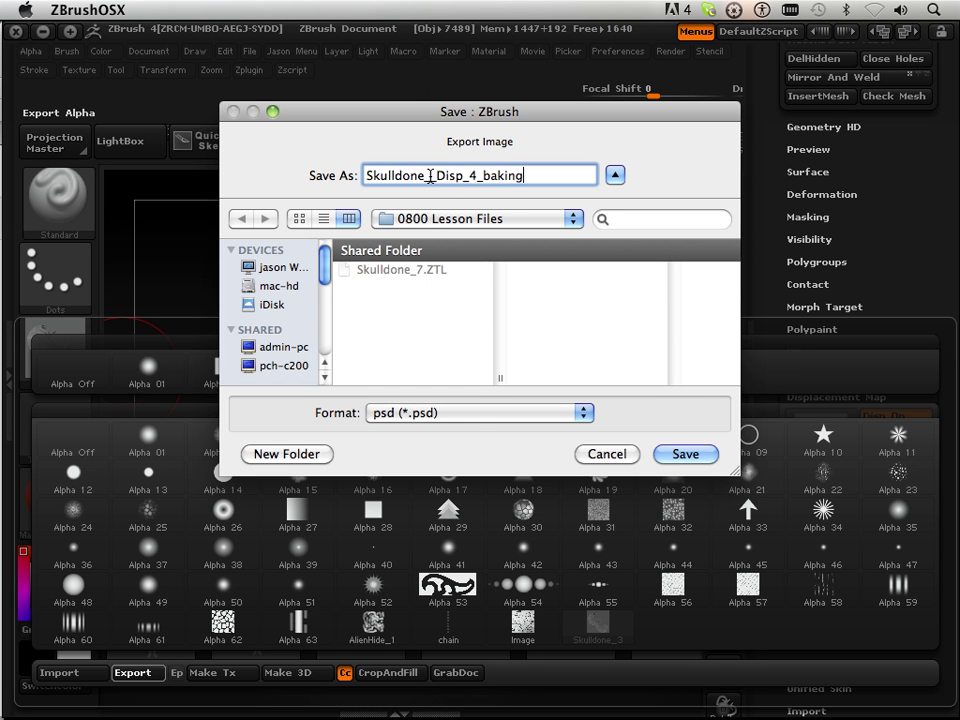
key("Return")
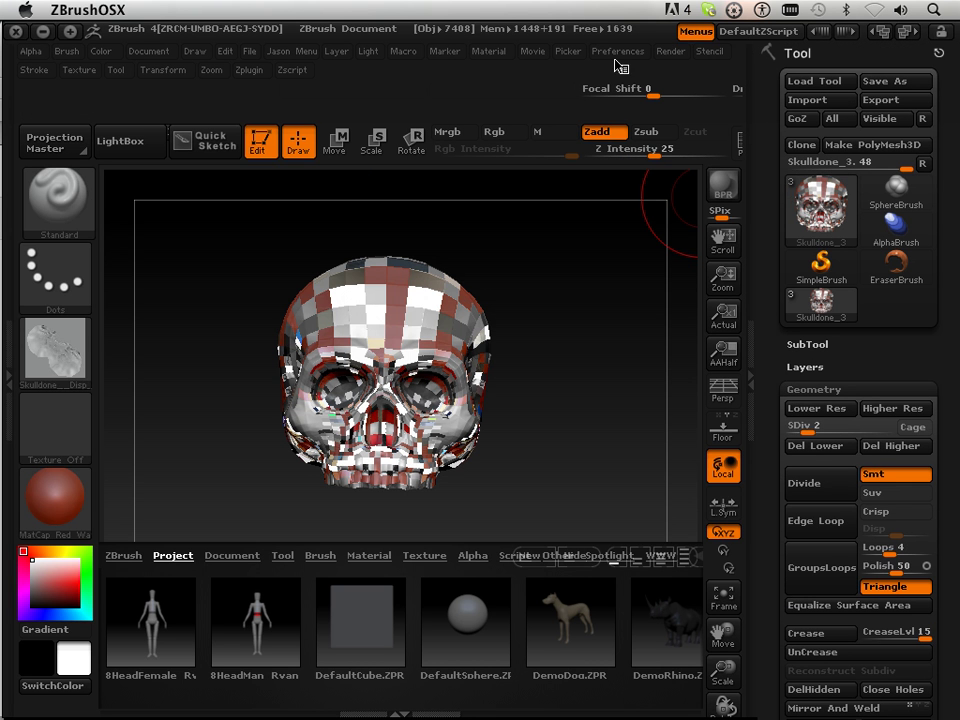
- Reinitialize ZBrush to a clean state with Init ZBrush
left_click(165, 71)
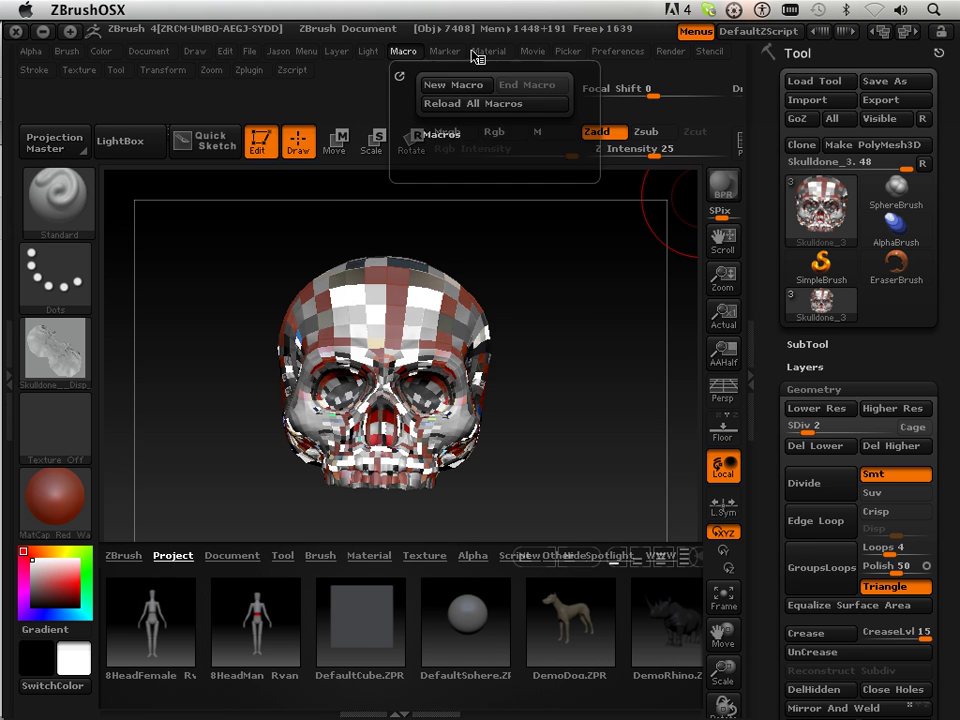
left_click(637, 84)
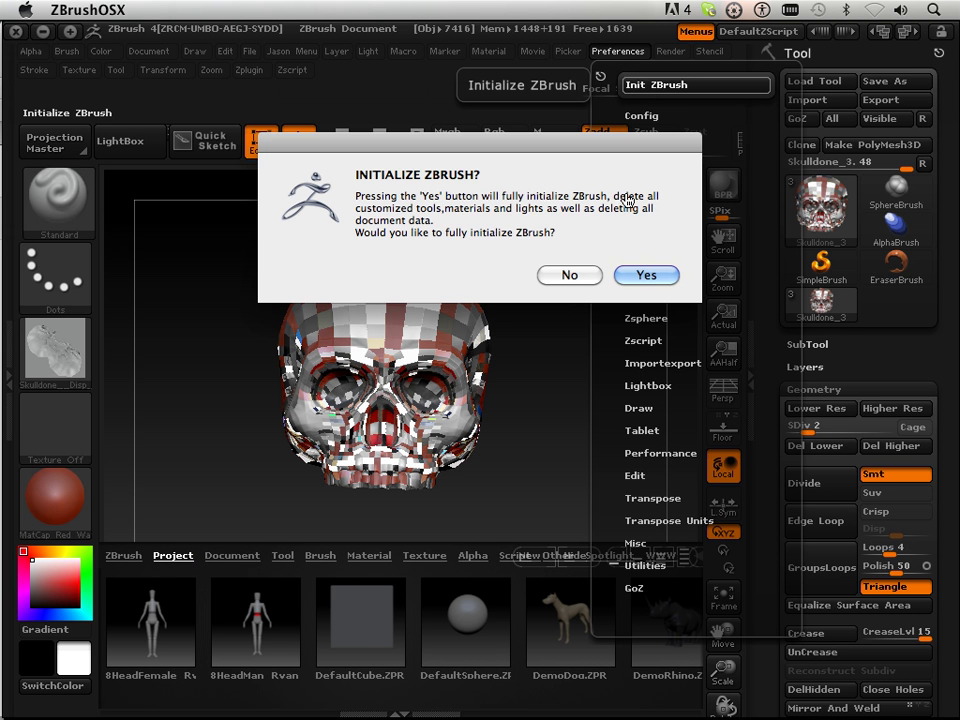
left_click(645, 277)
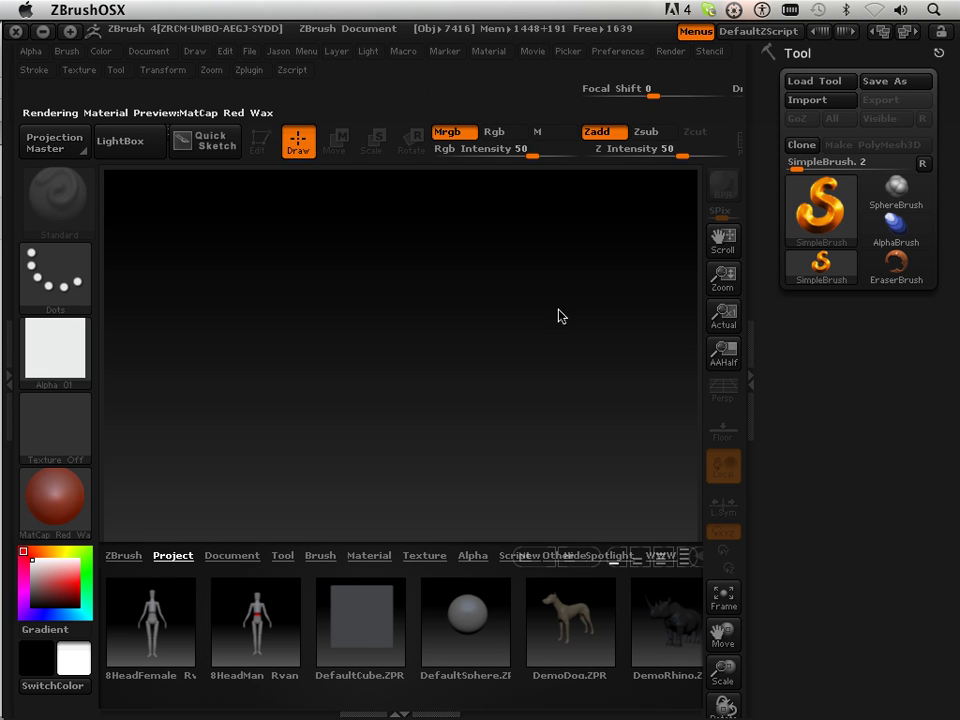
- Load the Skulldone_7.ZTL skull tool into the Tool palette
scroll(768, 199, "down", 5)
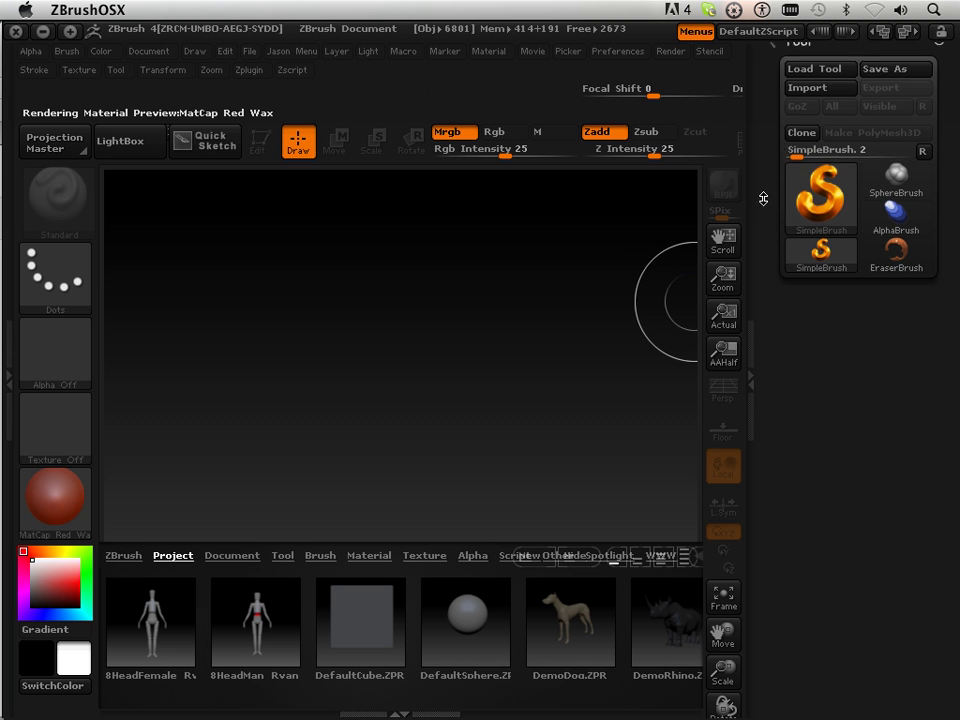
scroll(762, 202, "up", 5)
scroll(760, 204, "up", 1)
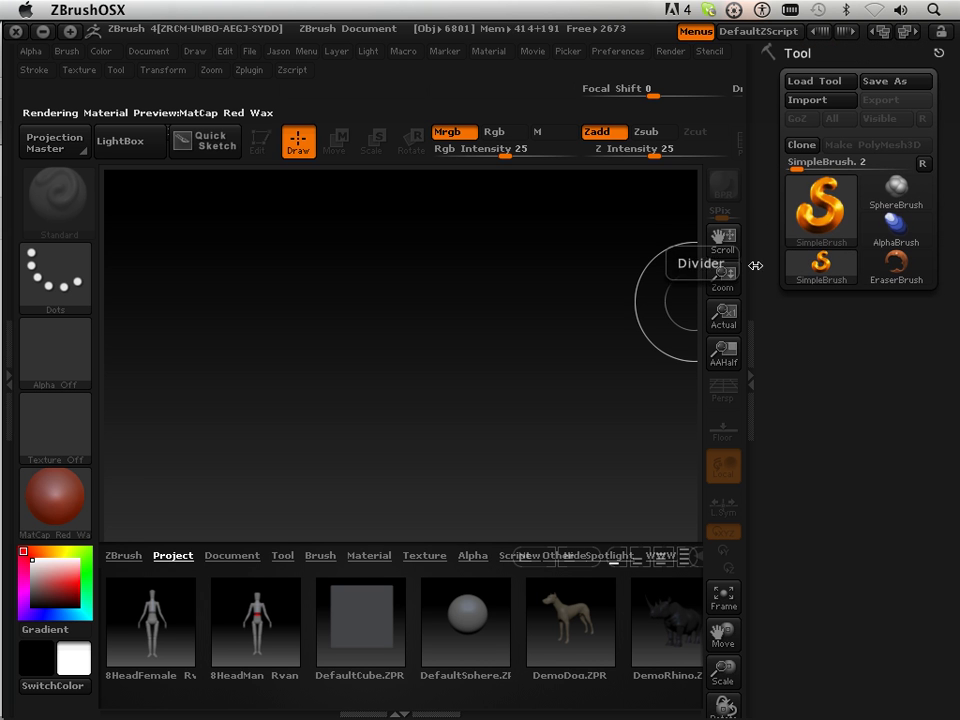
left_click(116, 70)
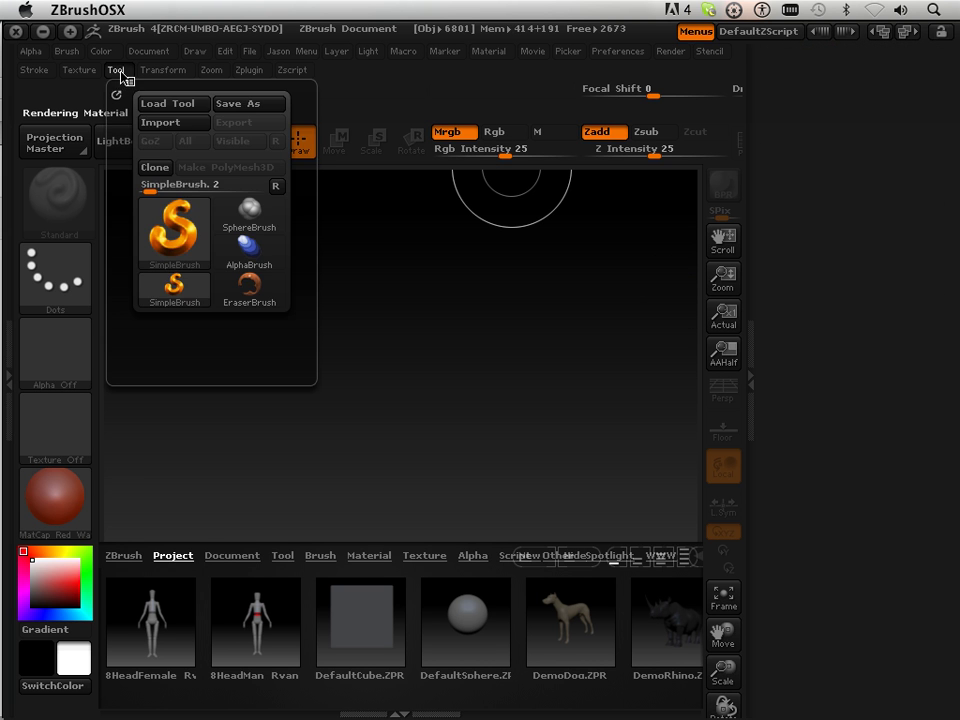
left_click(150, 101)
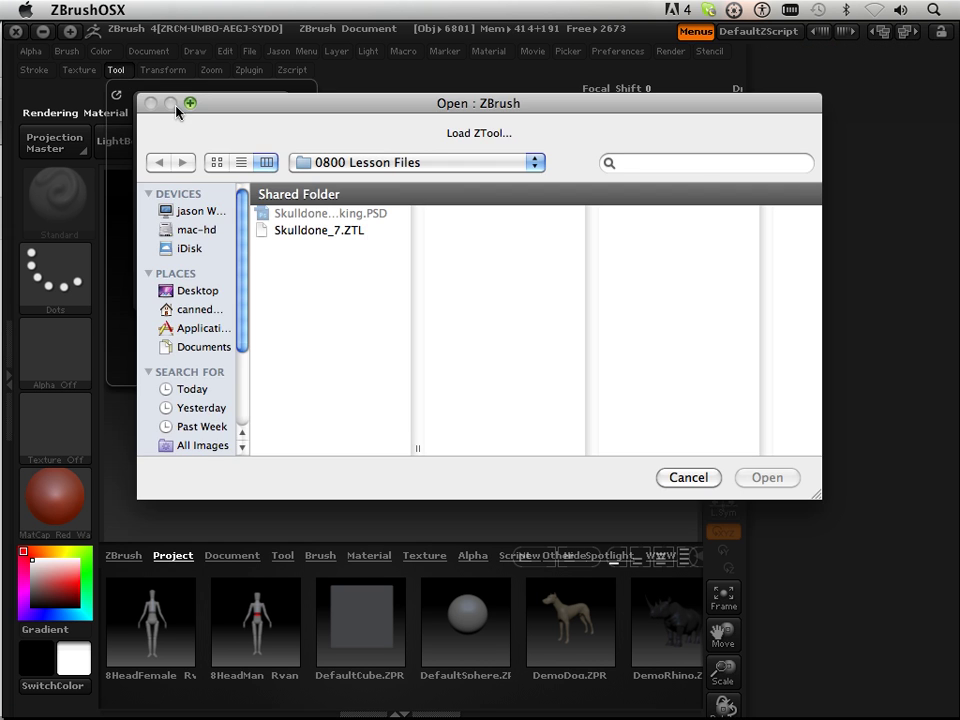
double_click(320, 242)
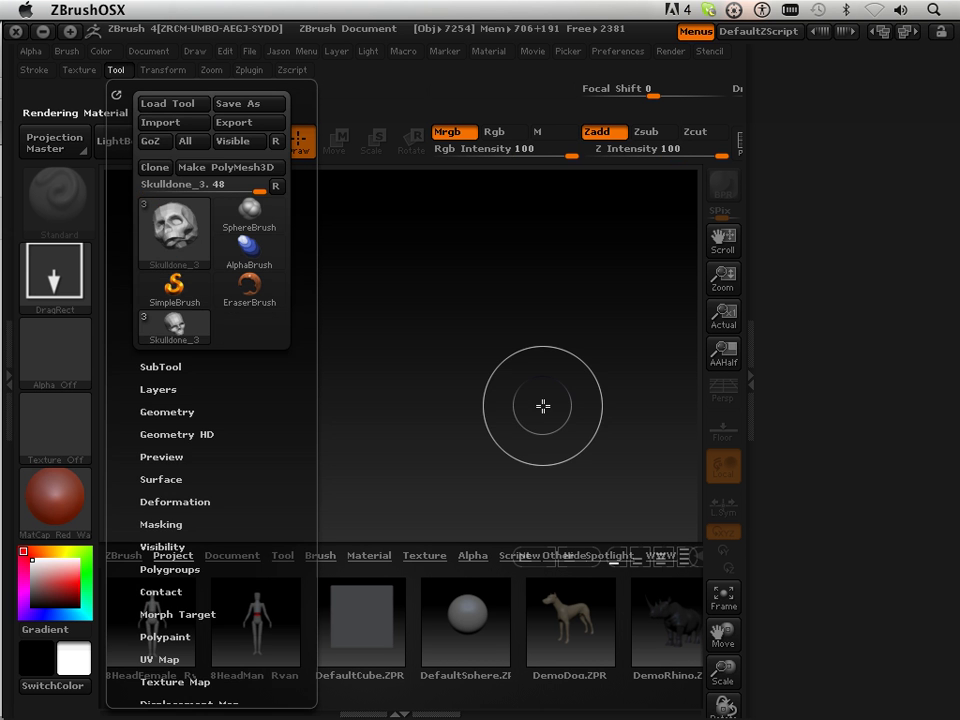
- Draw the skull on the canvas, enter Edit mode, and position it facing front
left_click_drag(468, 345, 457, 525)
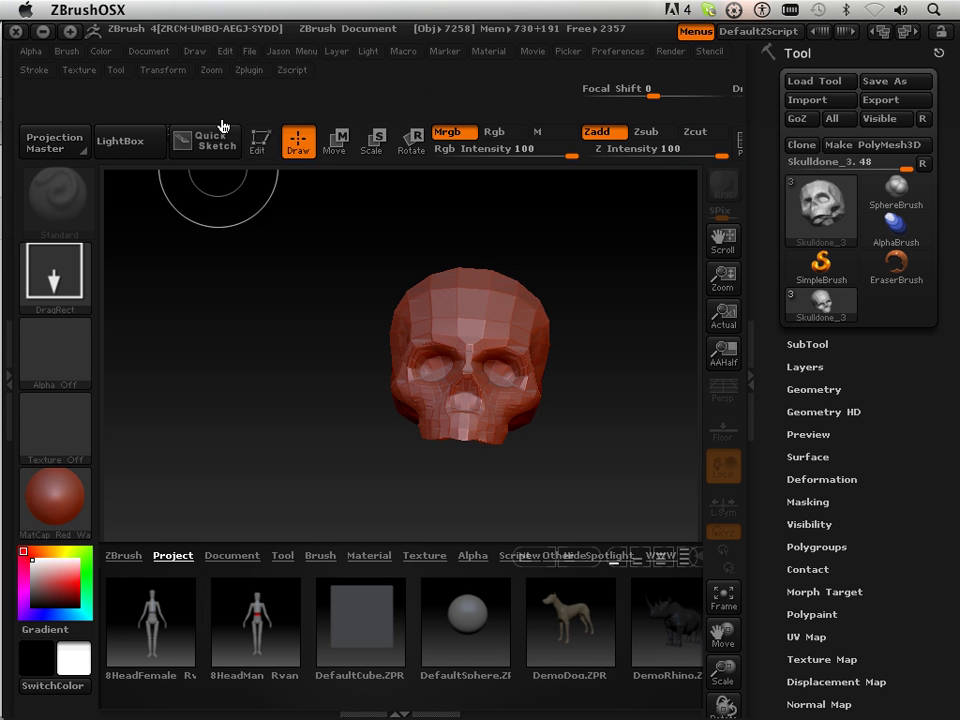
left_click(259, 141)
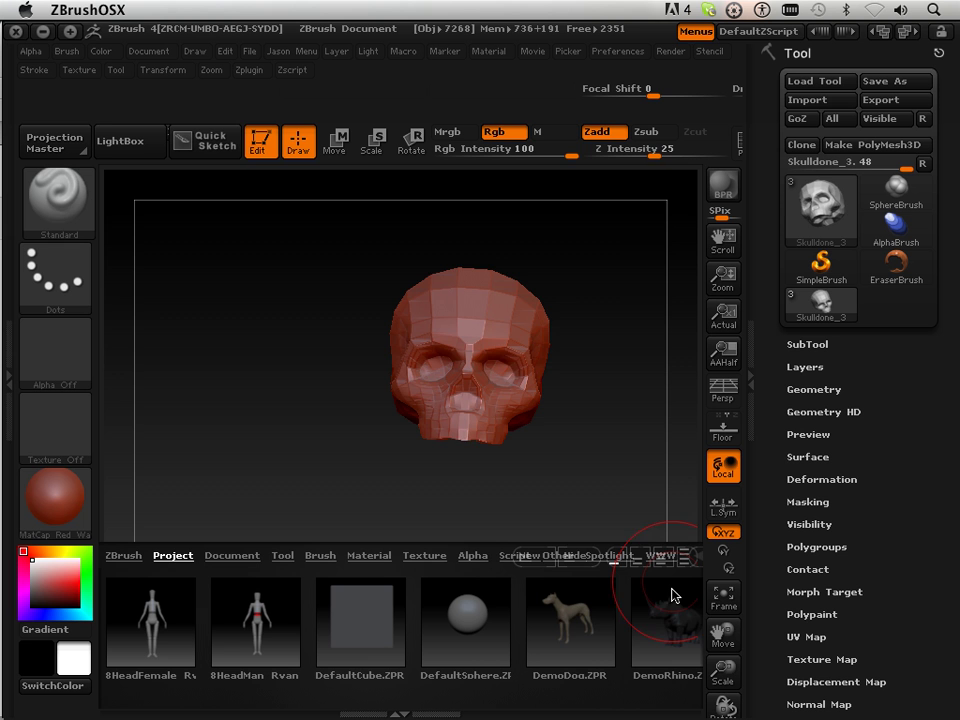
left_click_drag(722, 634, 687, 631)
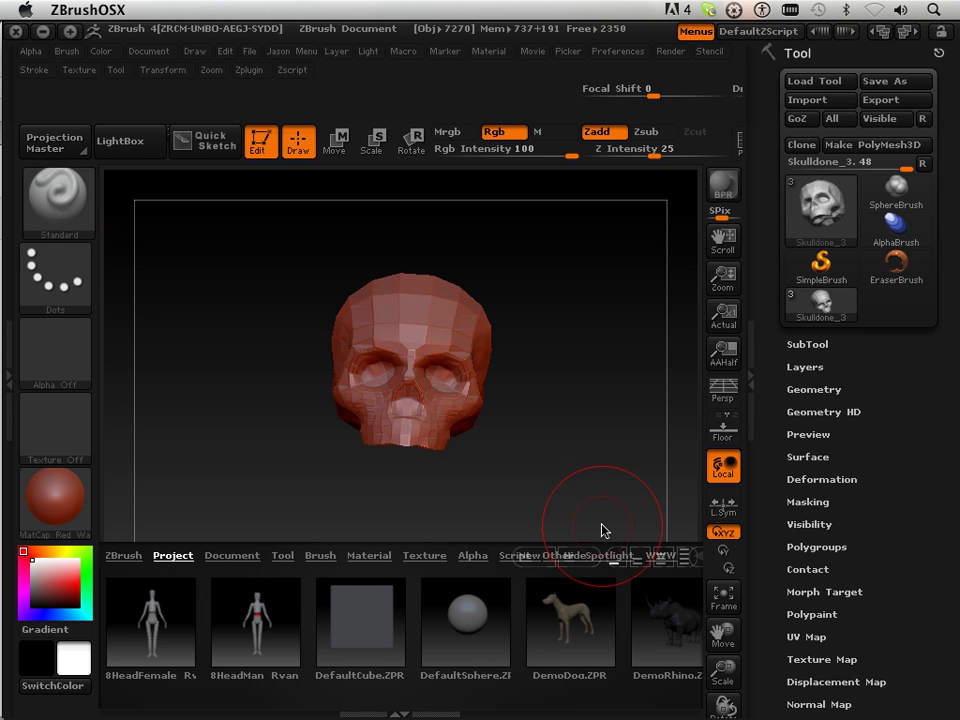
left_click_drag(600, 529, 549, 517)
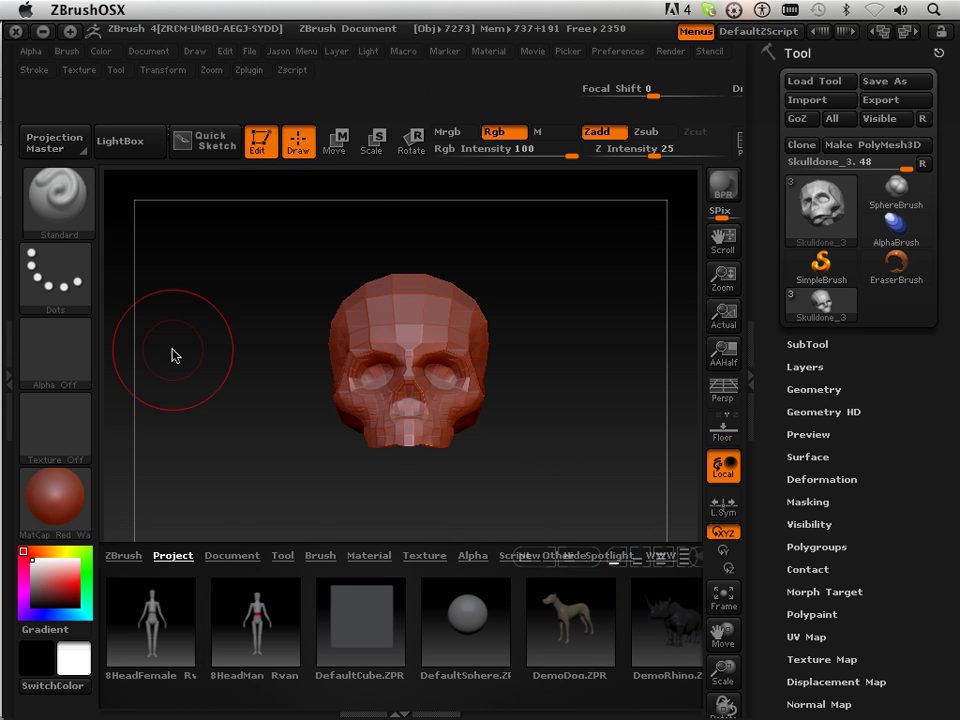
- Switch painting from Rgb to the M material channel and browse the materials
left_click(537, 132)
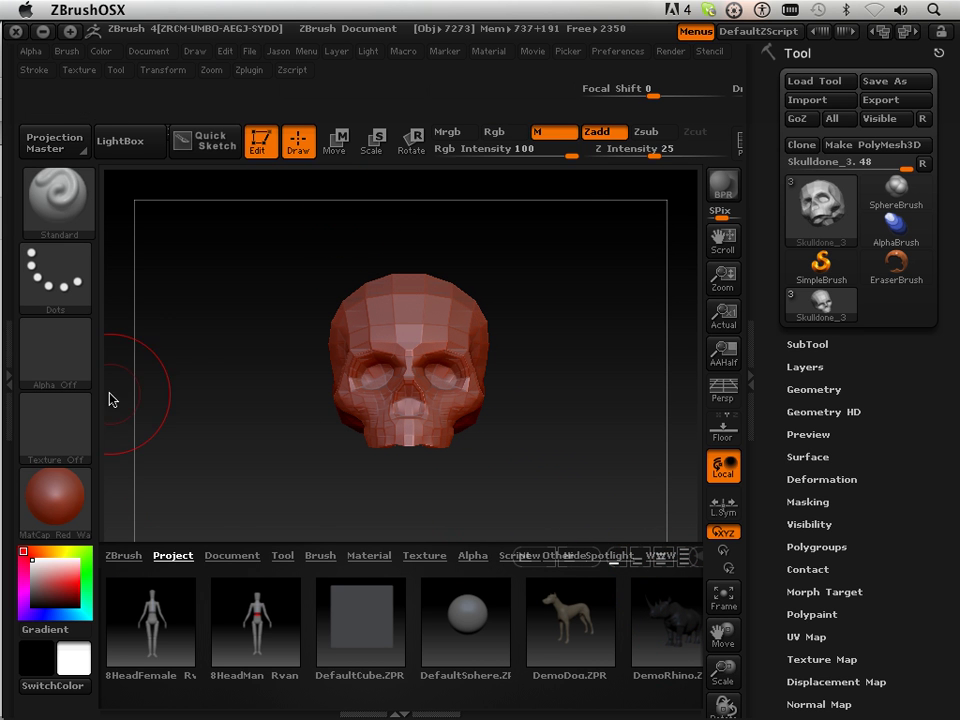
mouse_move(45, 527)
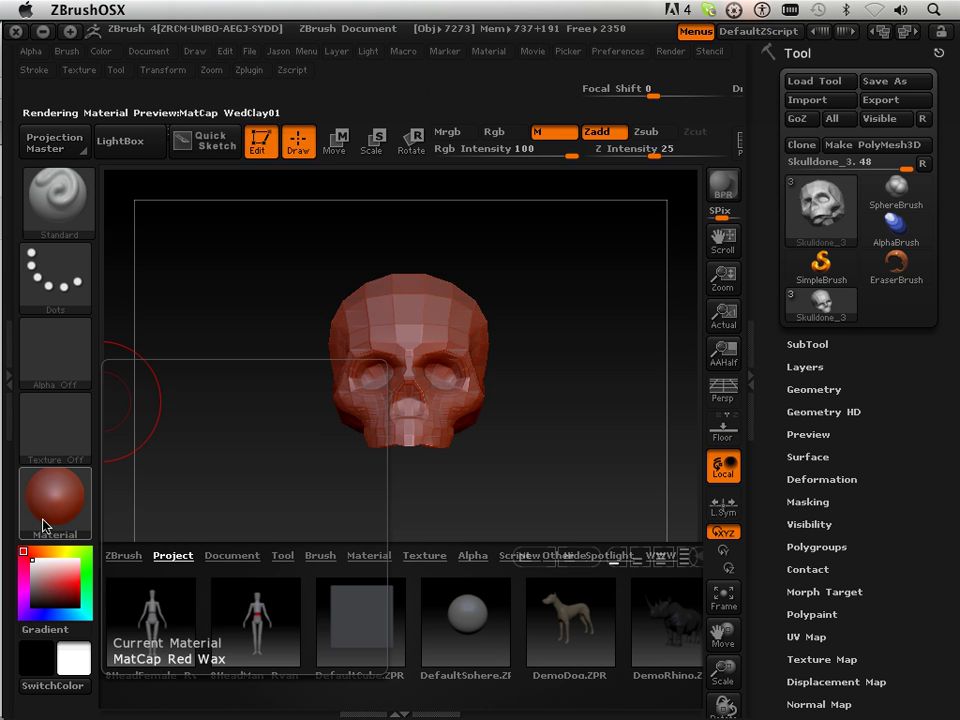
left_click(45, 525)
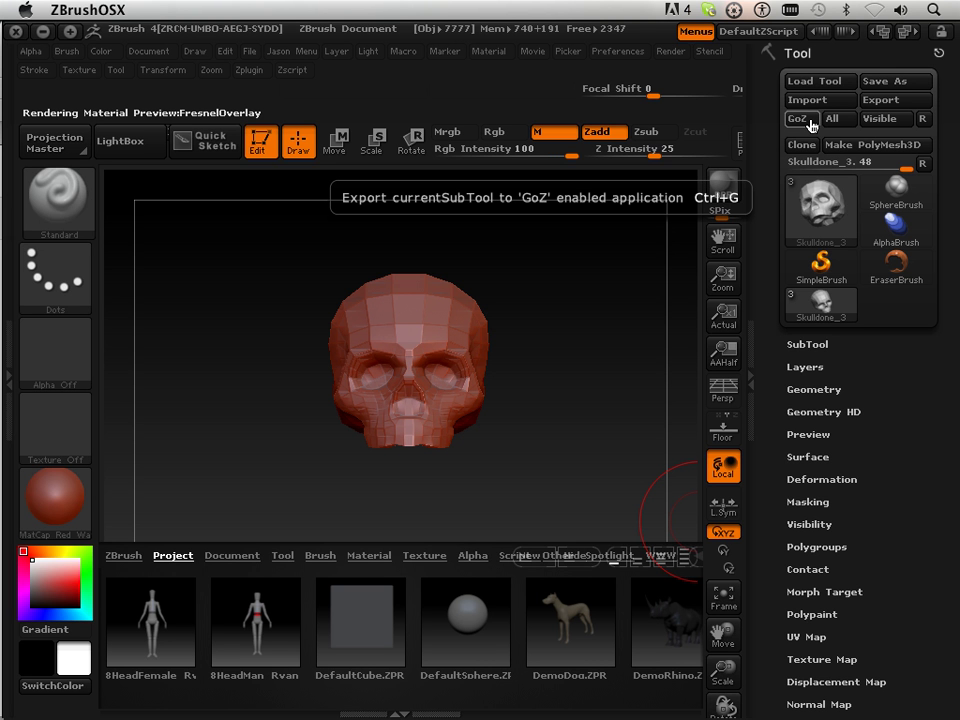
- Switch to the Plane3D primitive and convert it to an editable polymesh
left_click(822, 205)
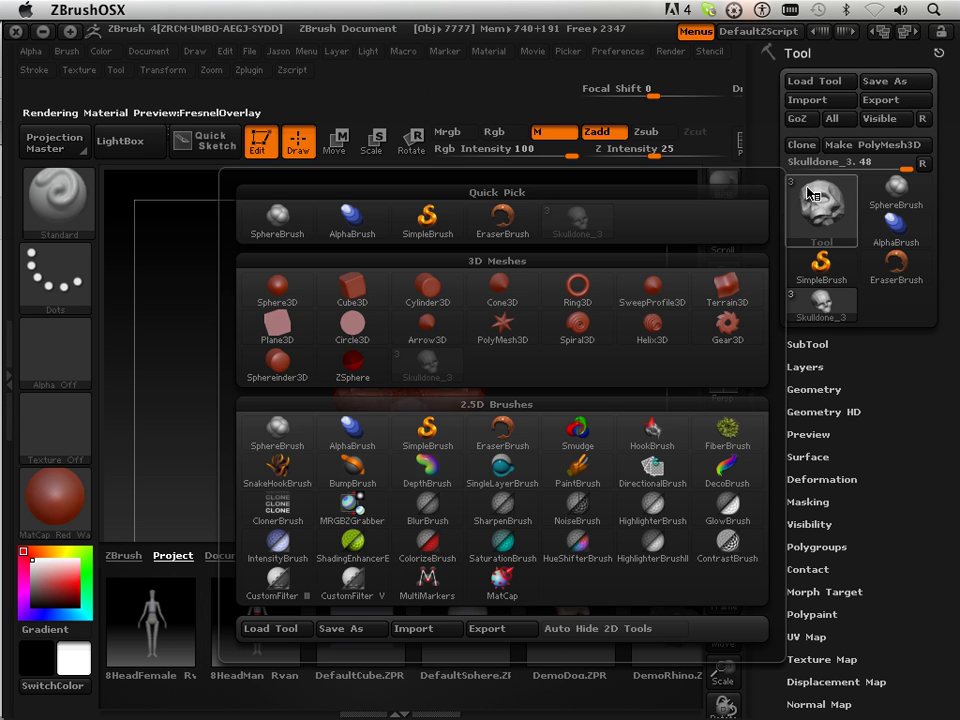
left_click(296, 332)
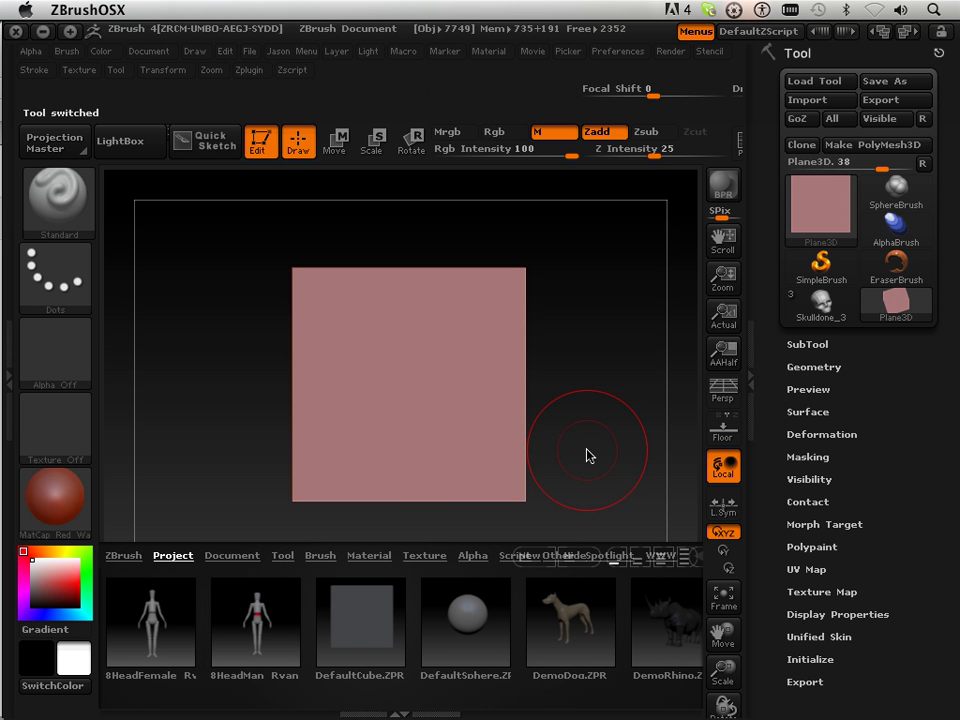
left_click(872, 146)
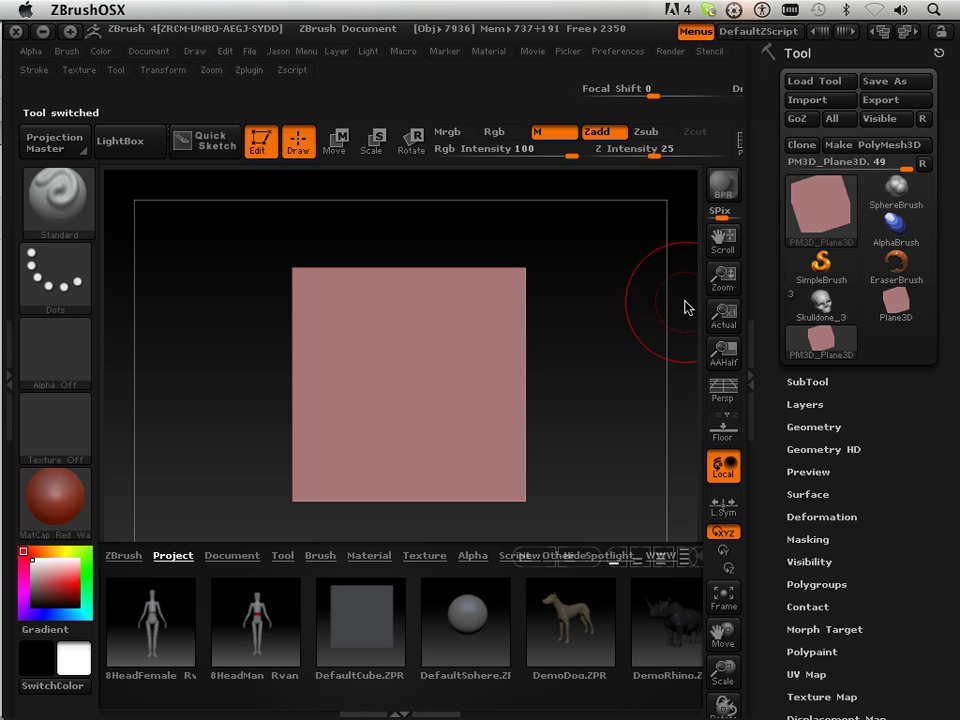
- Set the plane's UV Map Size to 4096
scroll(776, 594, "down", 10)
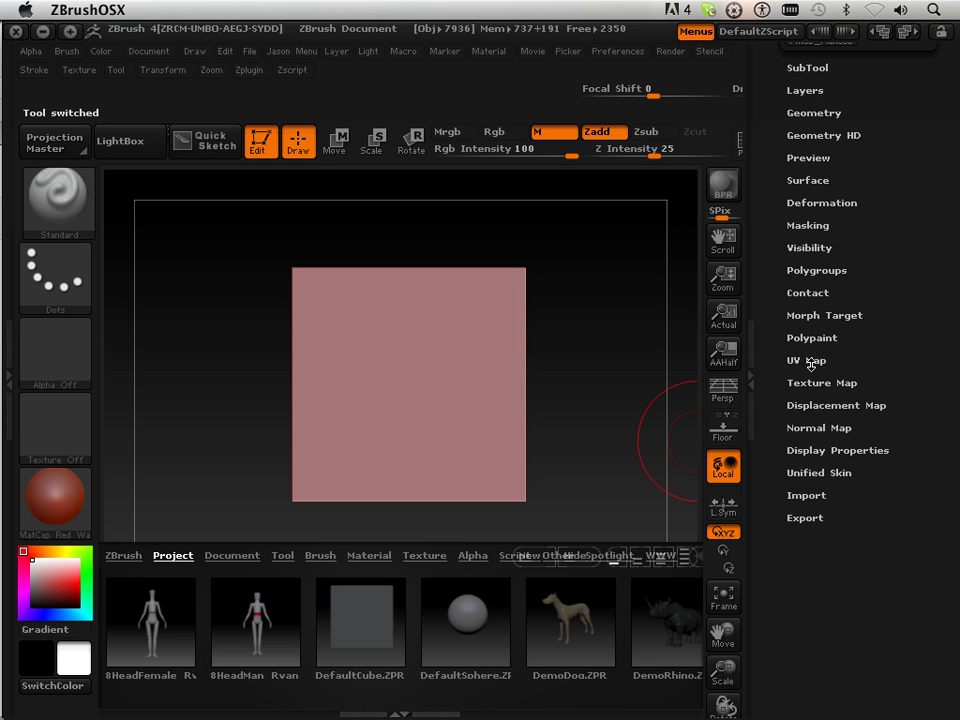
left_click(811, 362)
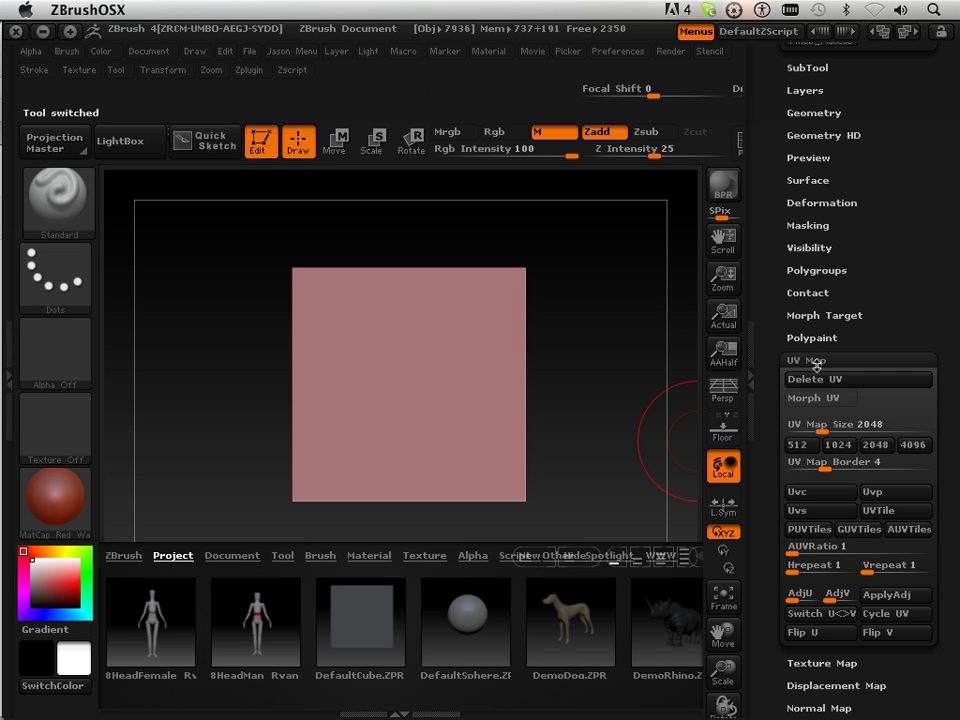
left_click(913, 446)
key("shift")
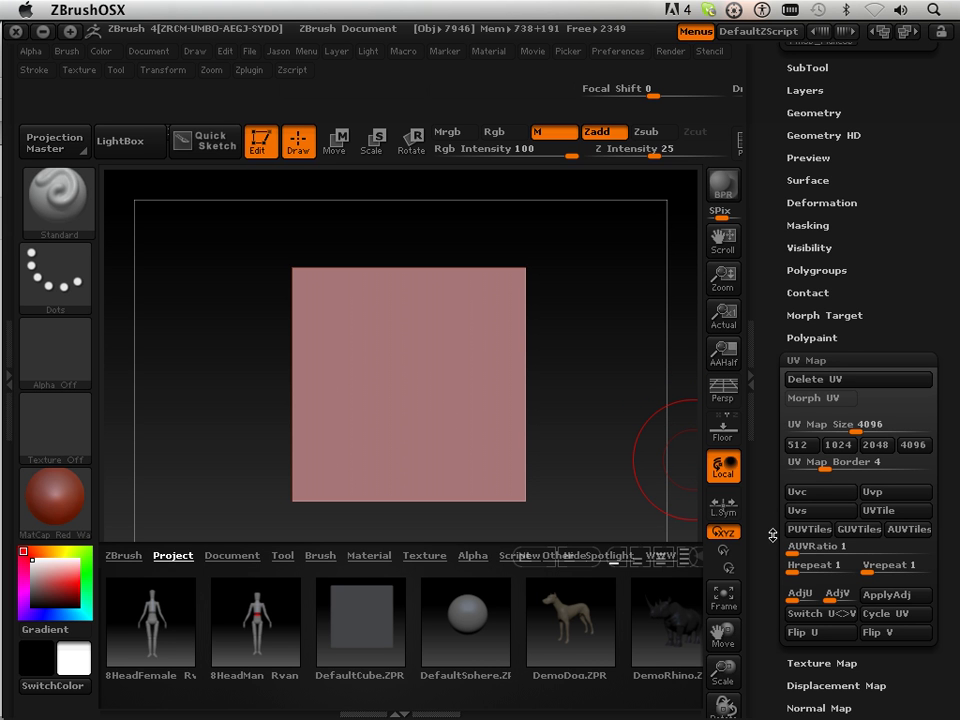
- Make the baked Skulldone__Disp_4_baking map the current alpha
left_click_drag(774, 536, 767, 443)
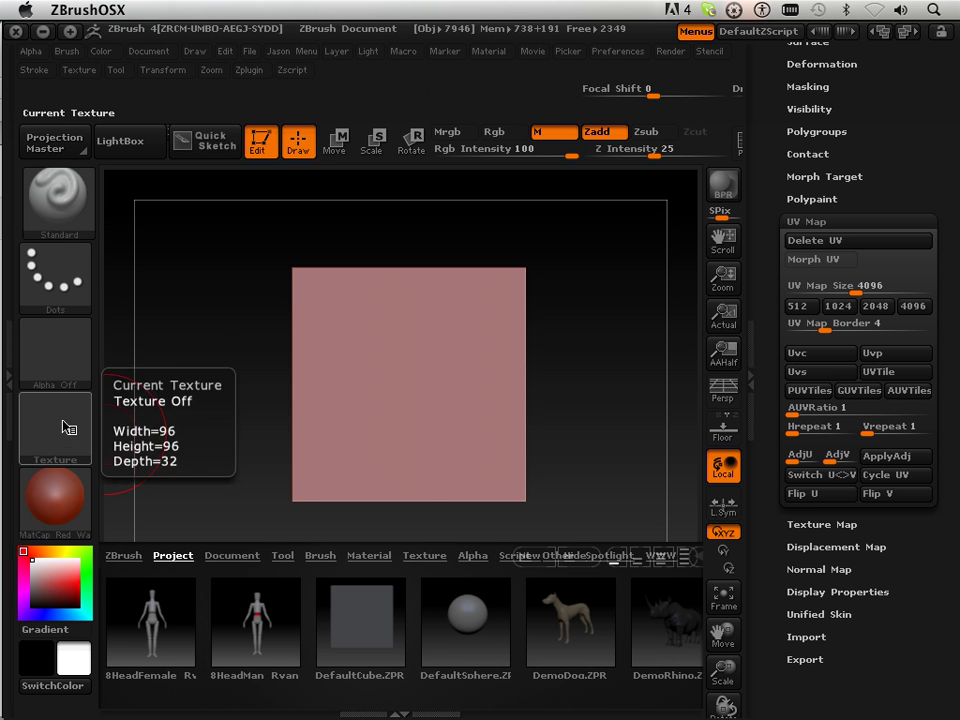
left_click(52, 345)
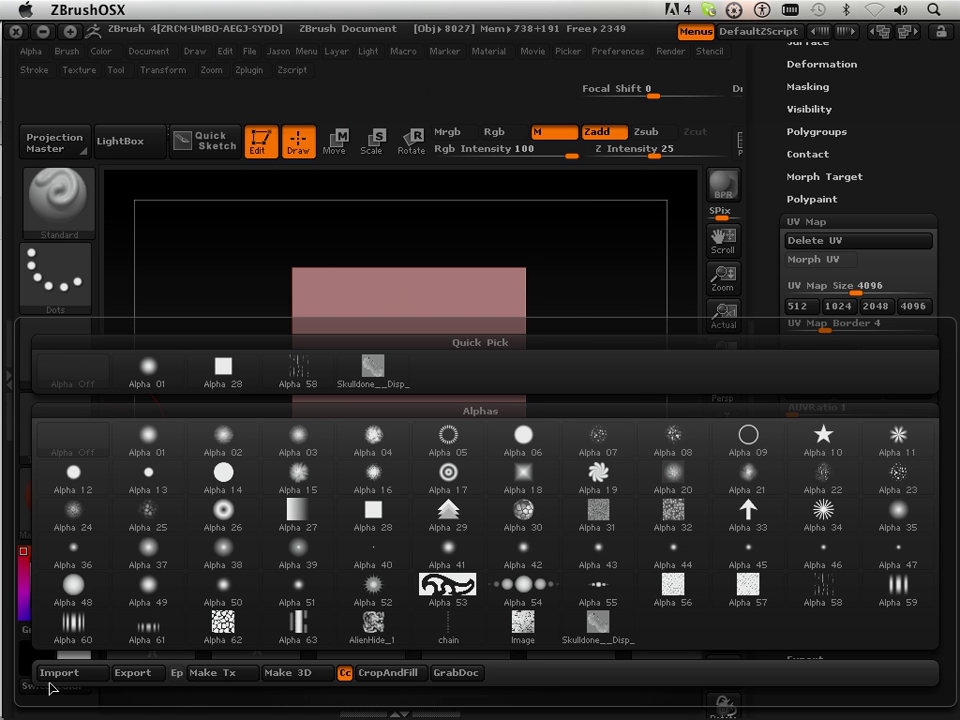
left_click(384, 369)
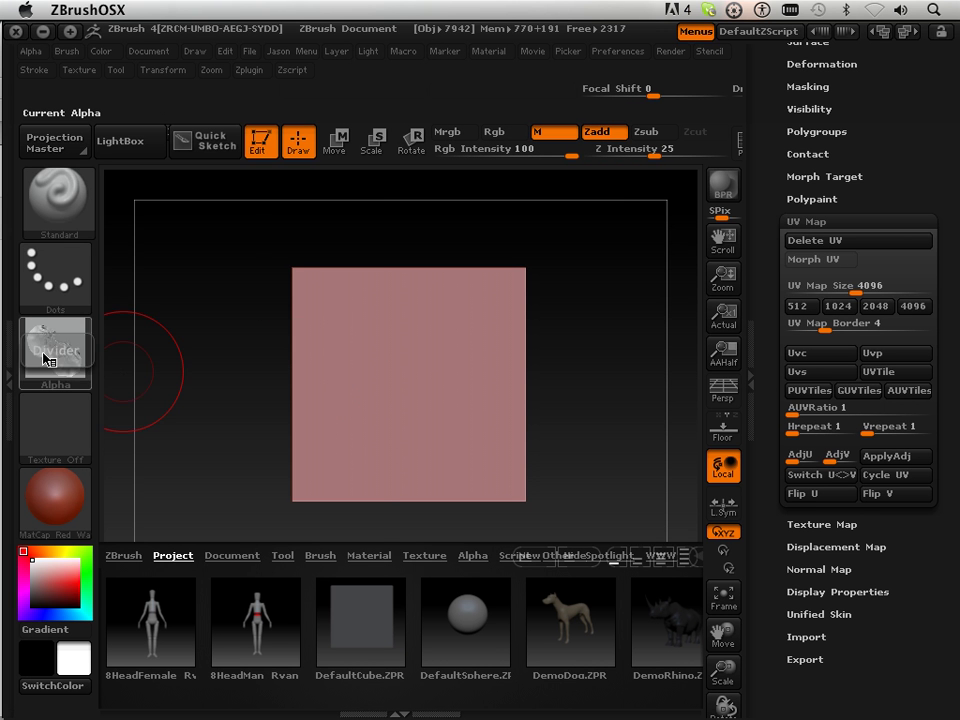
- Flip the Skulldone alpha vertically with Flip V
mouse_move(45, 357)
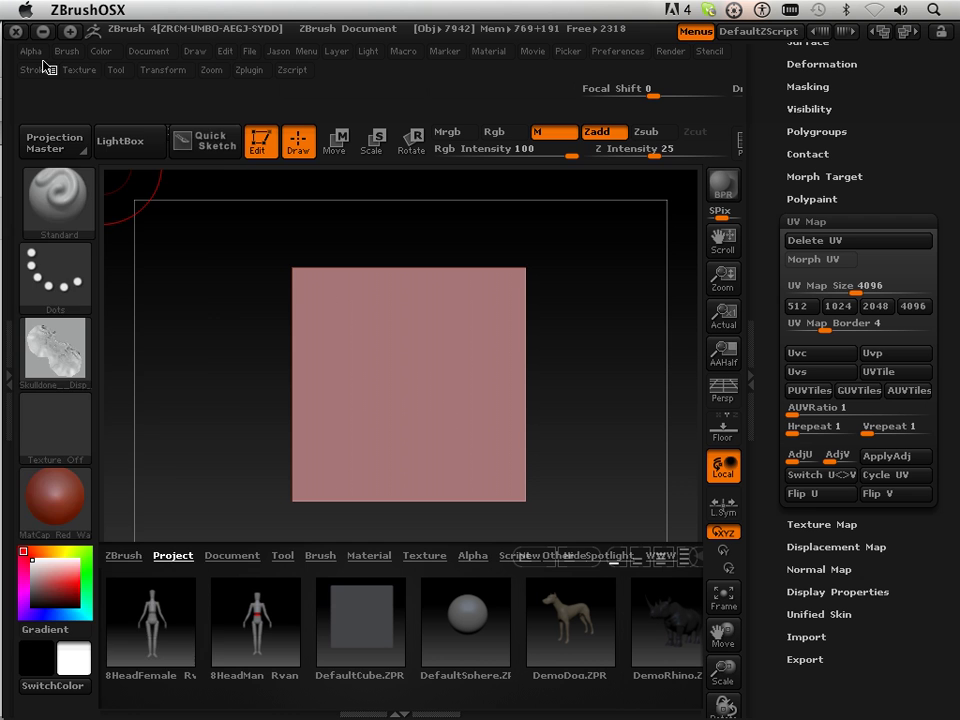
left_click(31, 51)
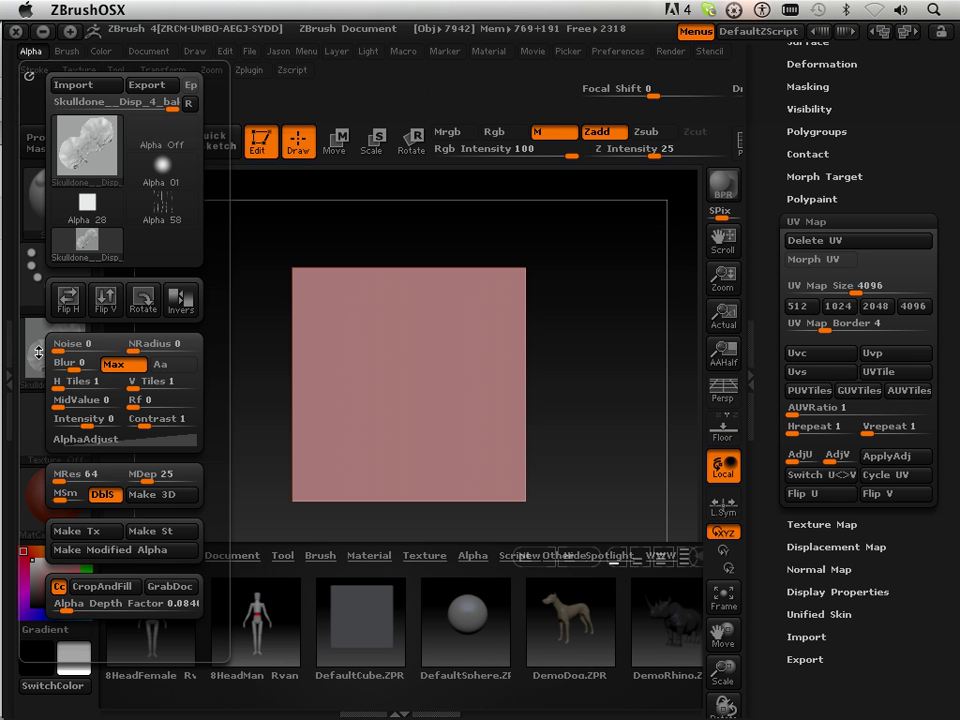
left_click(105, 294)
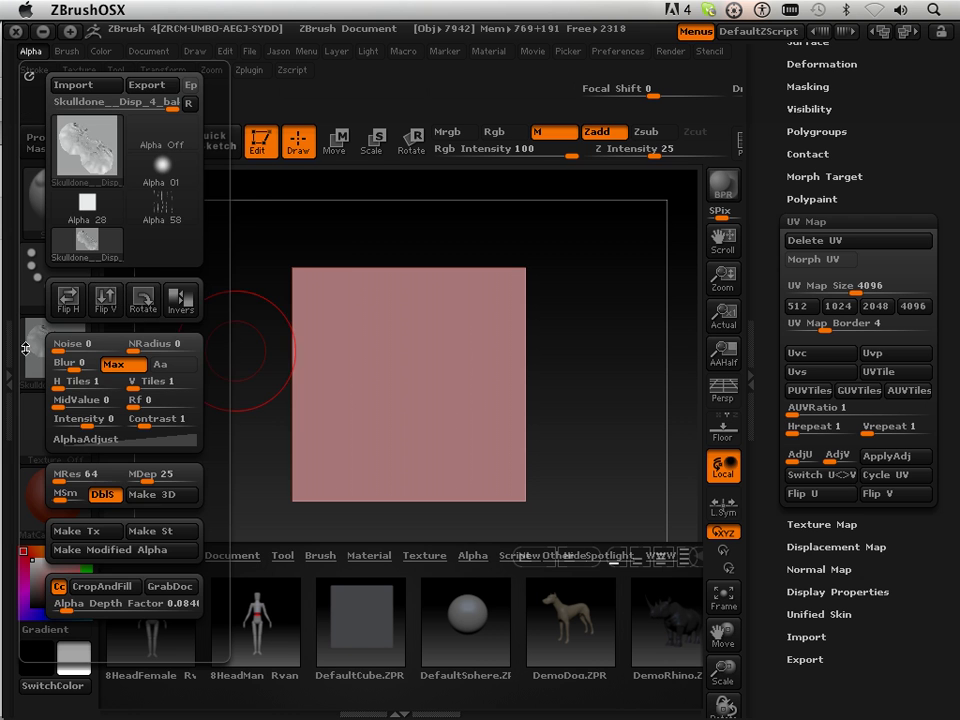
mouse_move(70, 358)
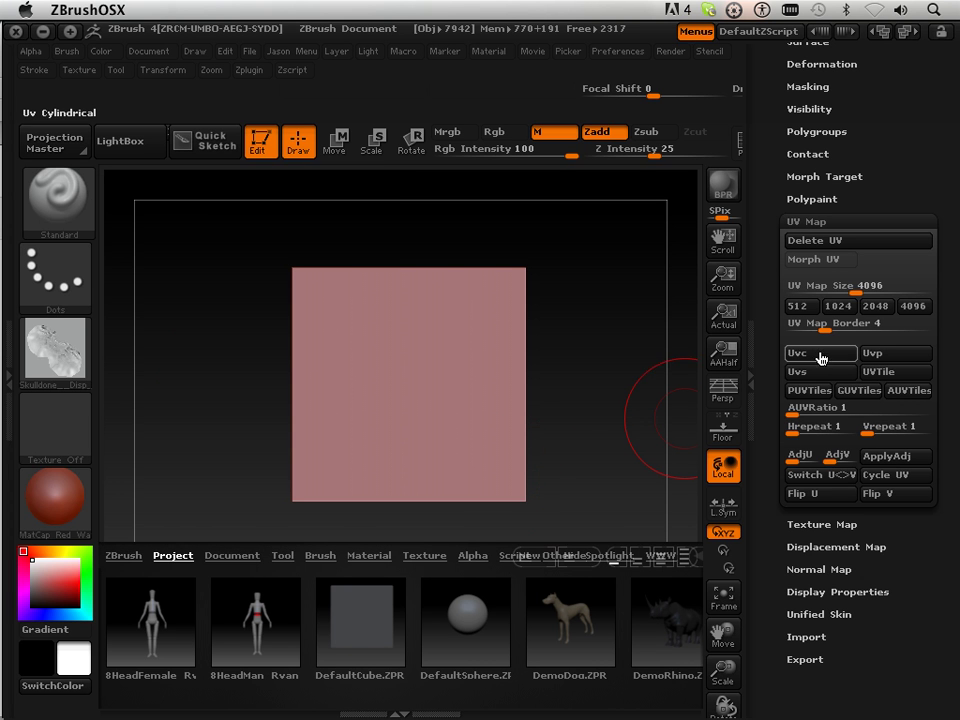
- Create a new blank white 4096×4096 texture for the plane with Texture On enabled
left_click_drag(783, 513, 783, 482)
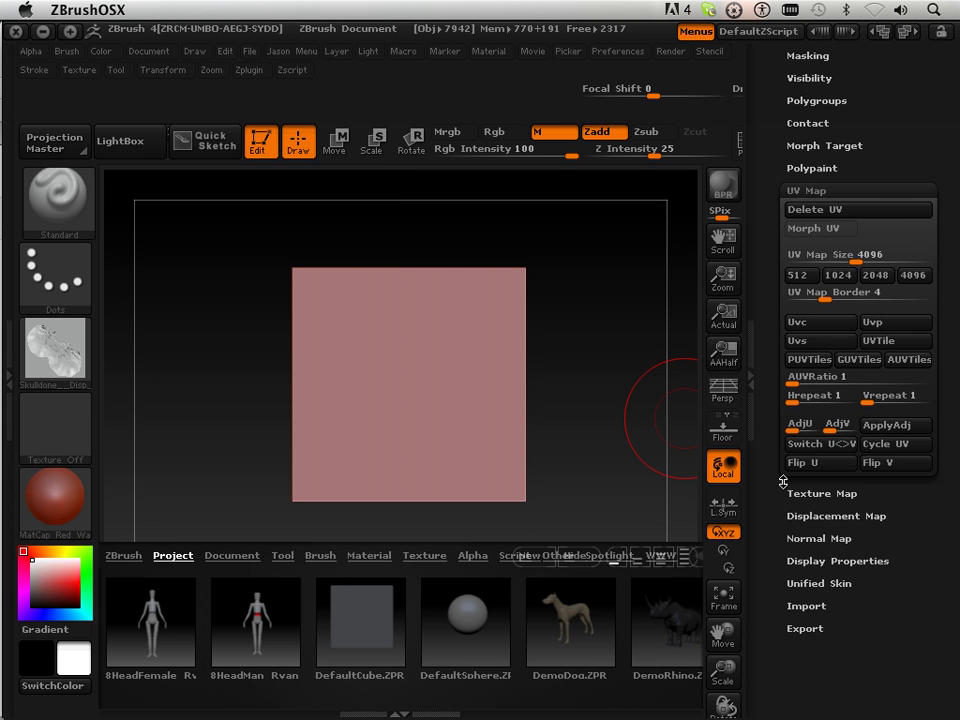
left_click(801, 493)
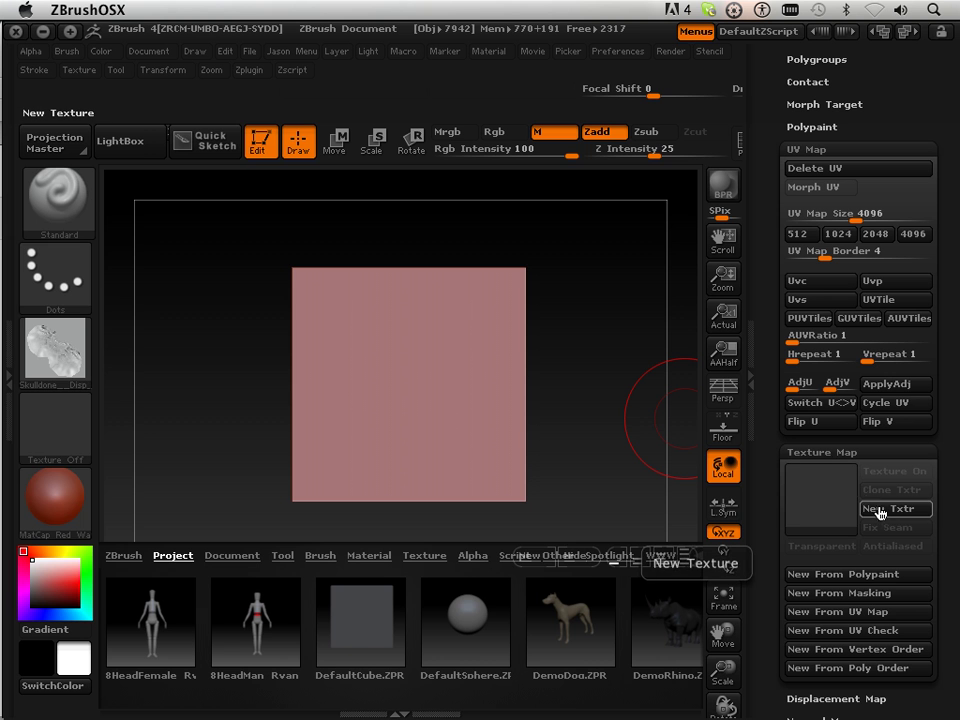
left_click(838, 519)
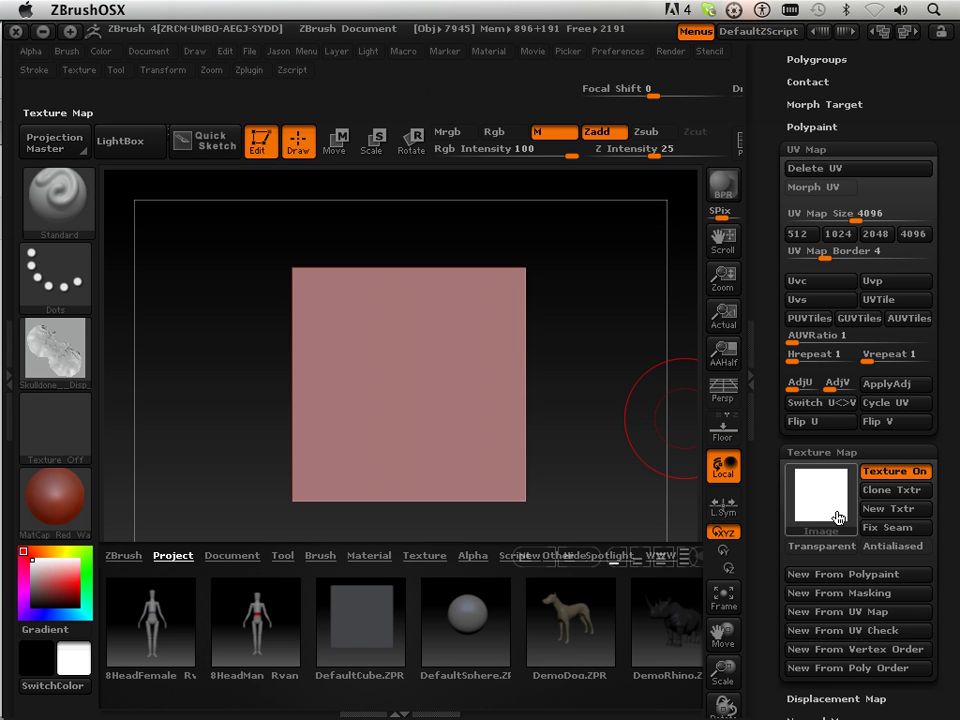
mouse_move(838, 518)
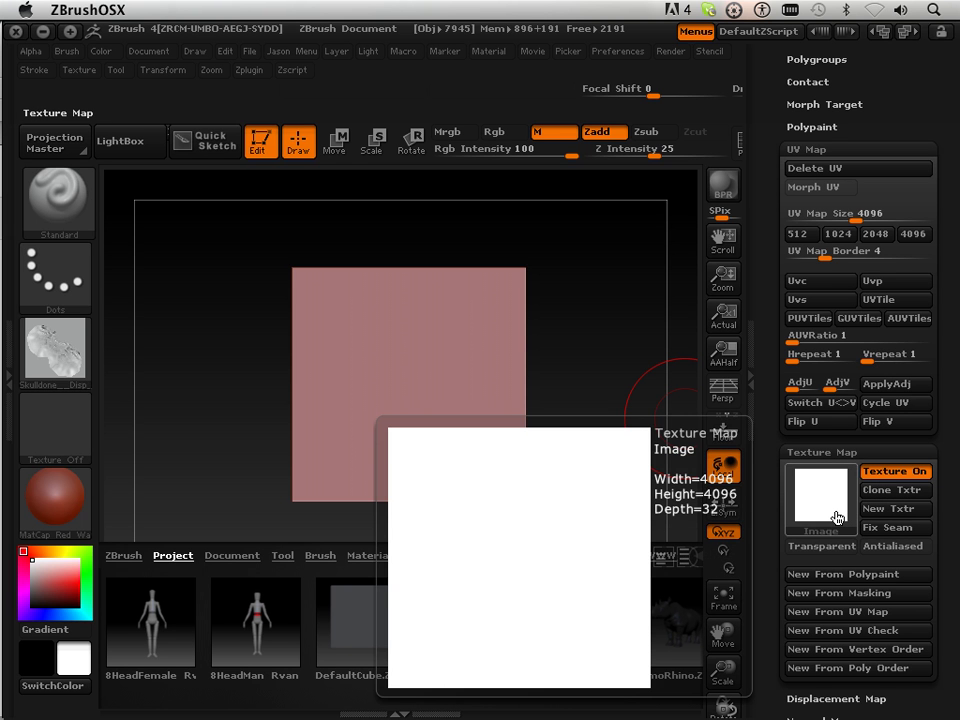
scroll(769, 484, "down", 5)
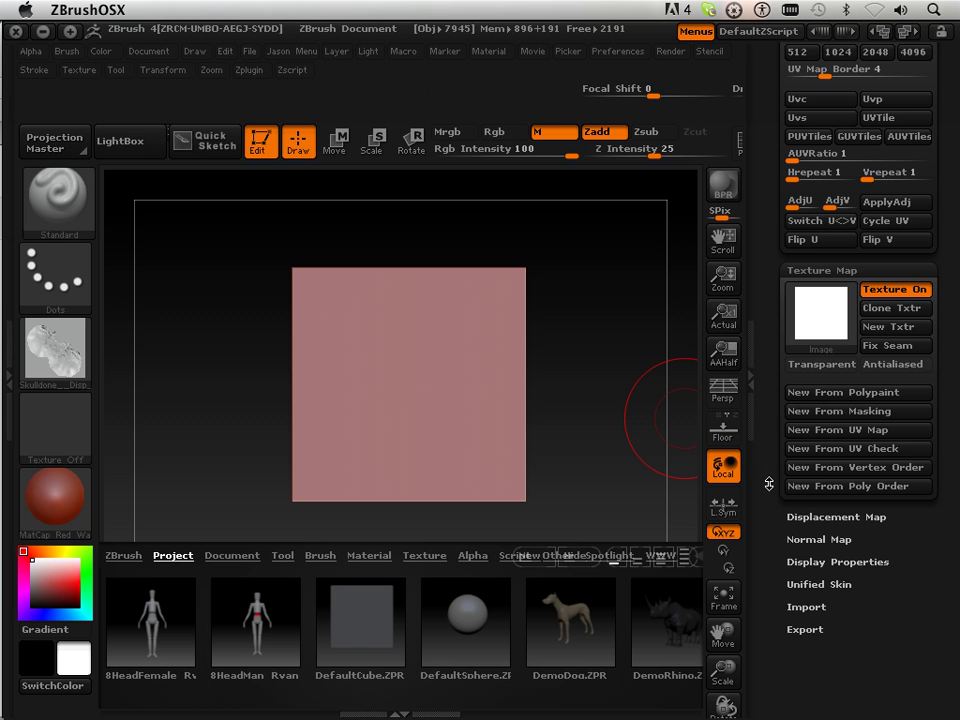
- Assign the Skulldone alpha as the plane's displacement map and scale up the plane to show the relief
left_click(806, 518)
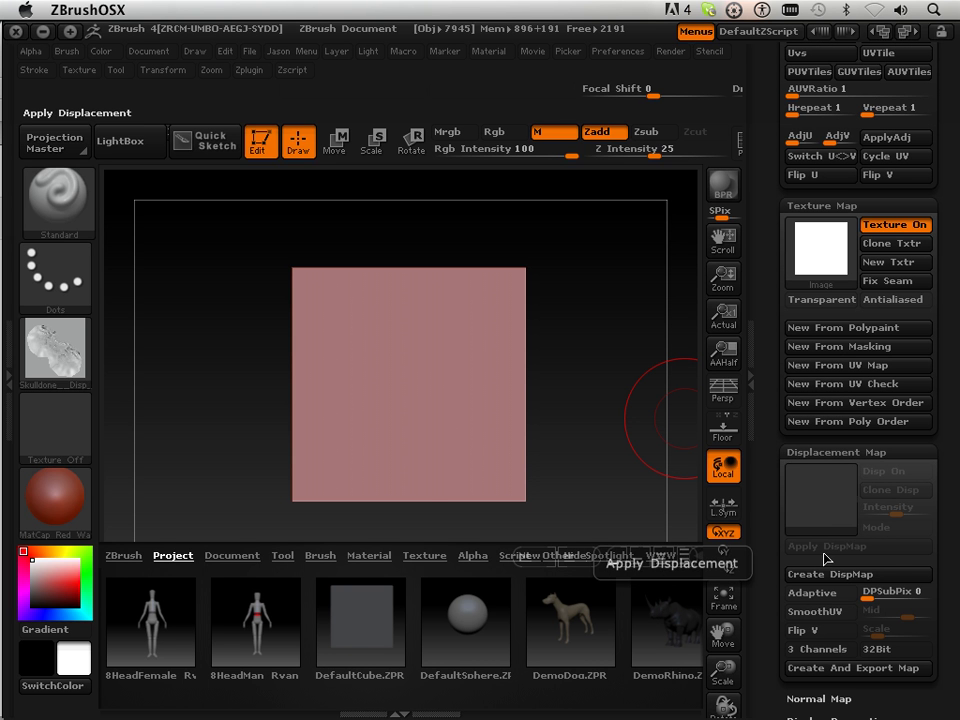
left_click(814, 527)
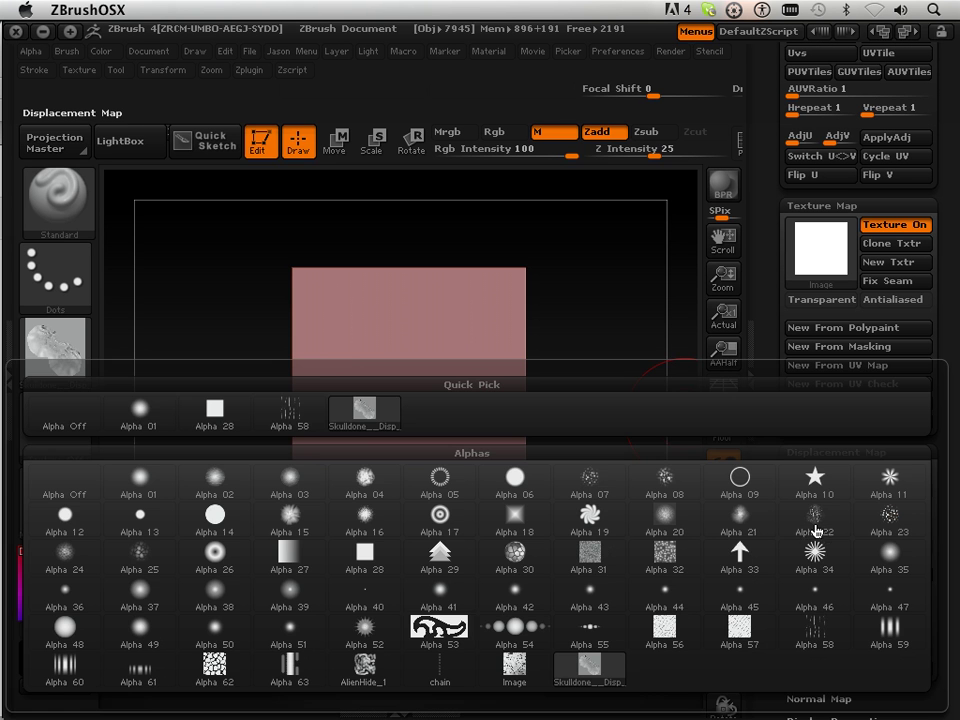
left_click(390, 421)
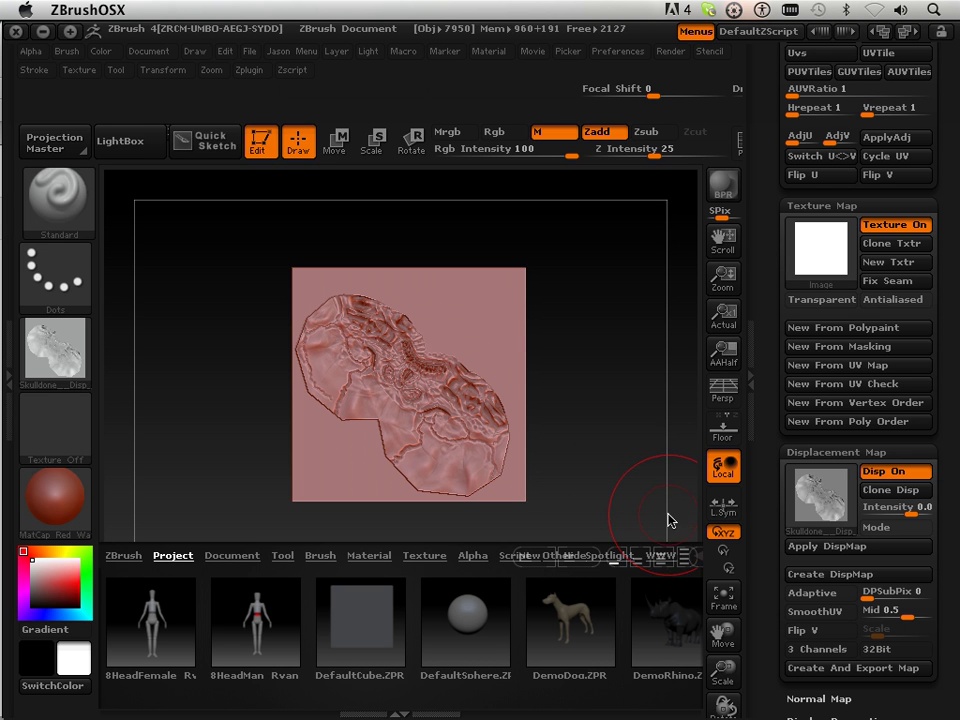
mouse_move(722, 668)
left_mouse_down()
mouse_move(740, 706)
mouse_move(731, 702)
left_mouse_up()
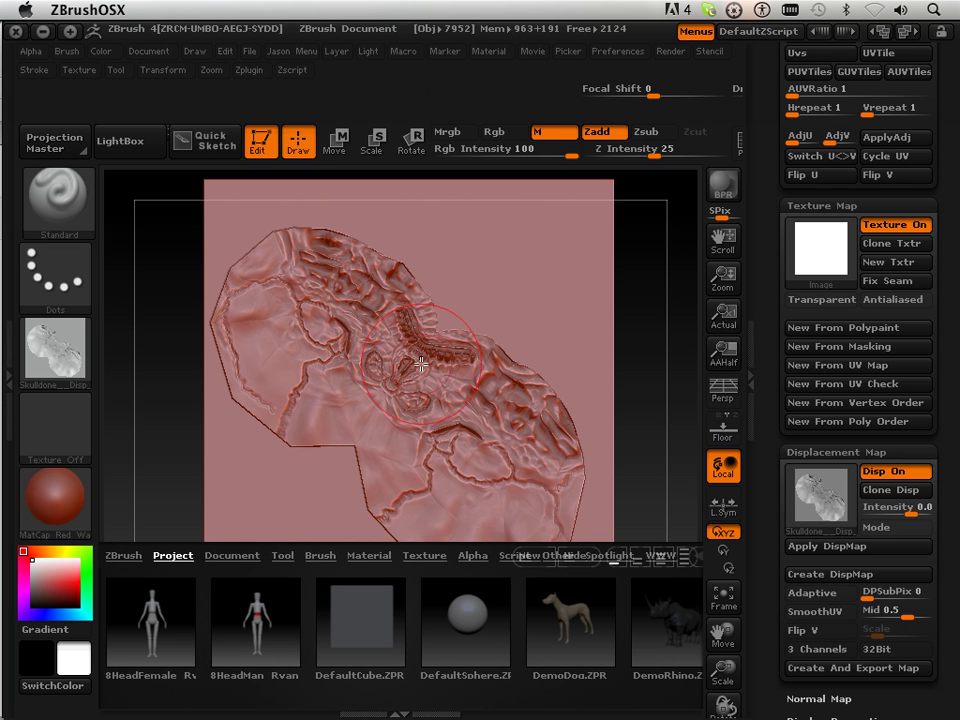
left_click(78, 360)
left_click(372, 367)
- Try MatCap LBrownClay and MatCap Skeleton on the plane, settling on LBrownClay
left_click(58, 497)
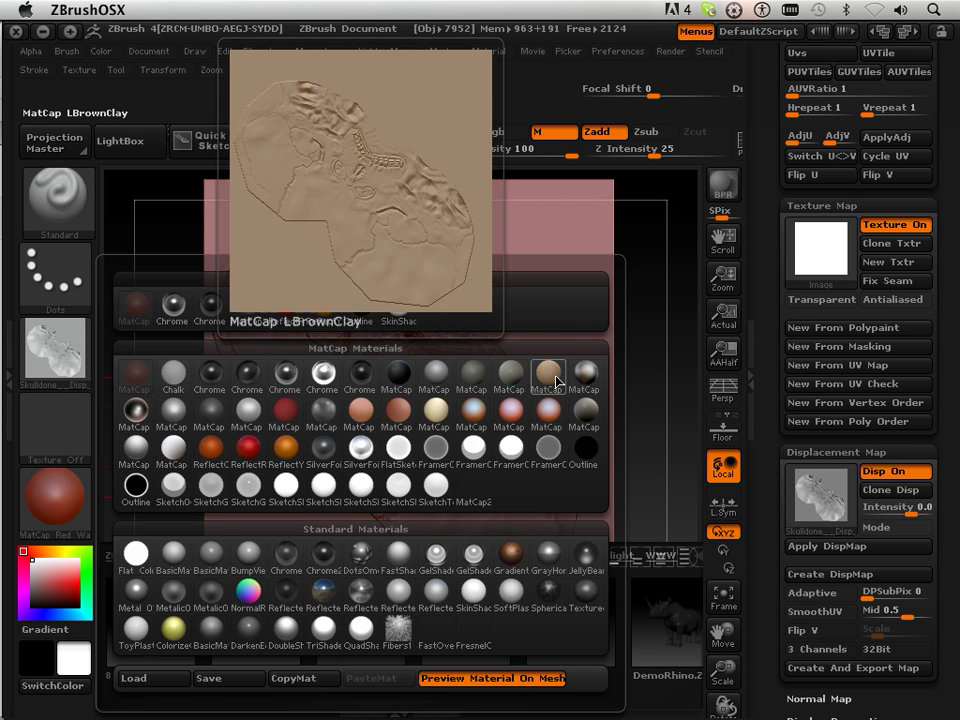
left_click(547, 374)
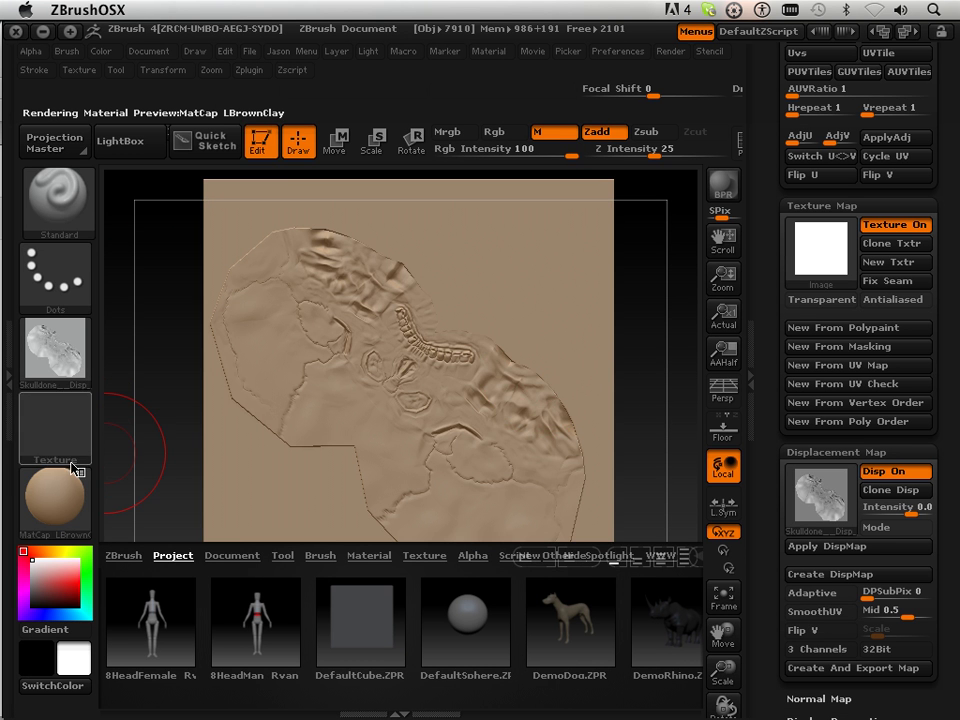
left_click(58, 497)
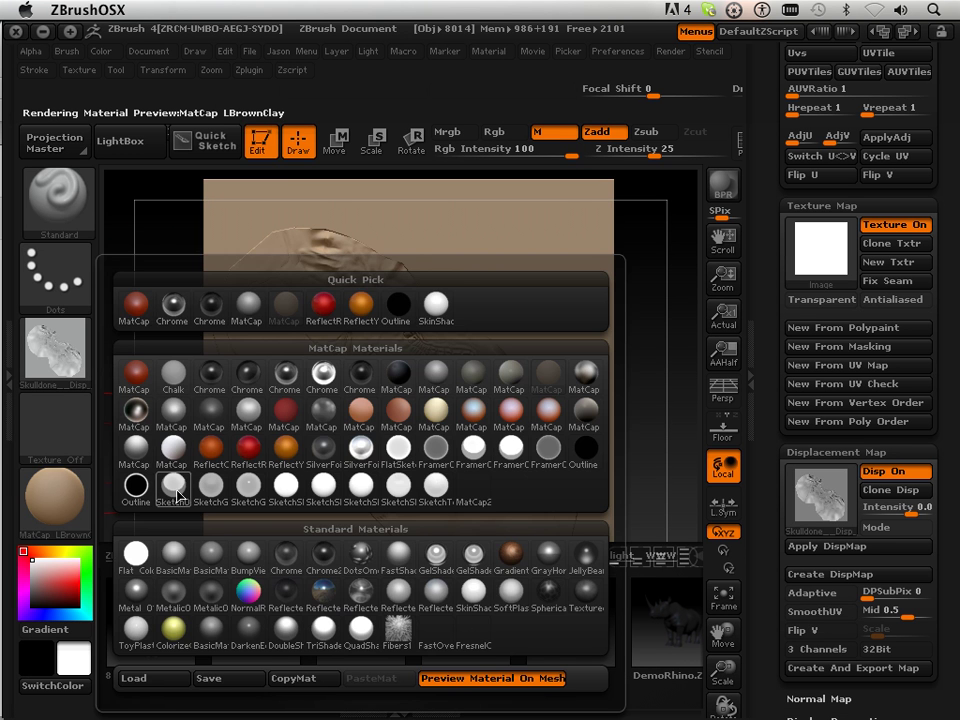
left_click(437, 408)
left_click(55, 497)
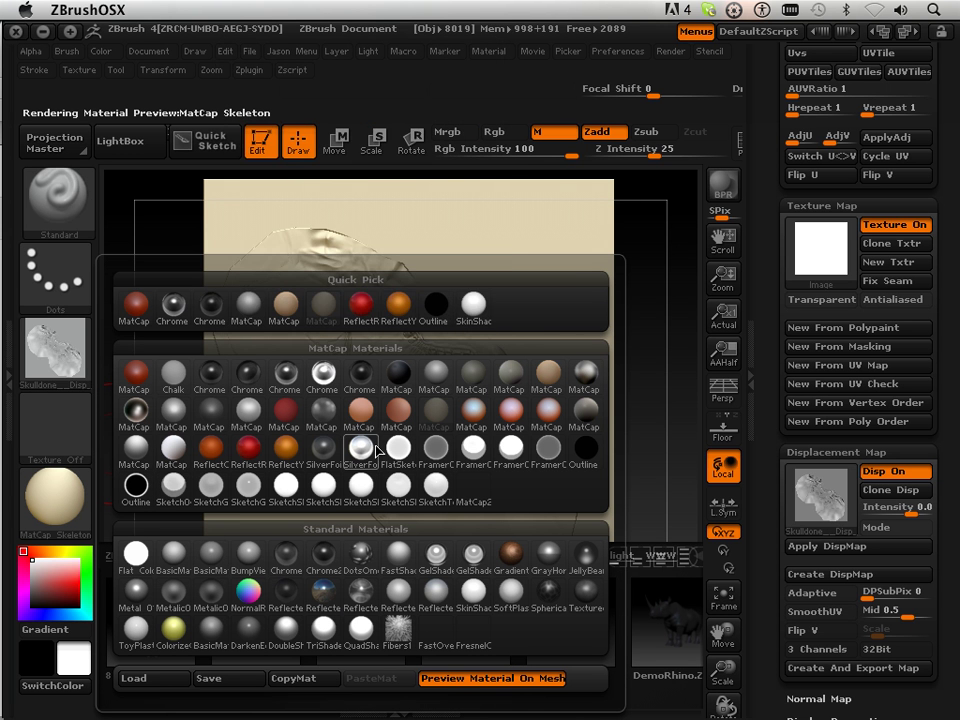
mouse_move(362, 421)
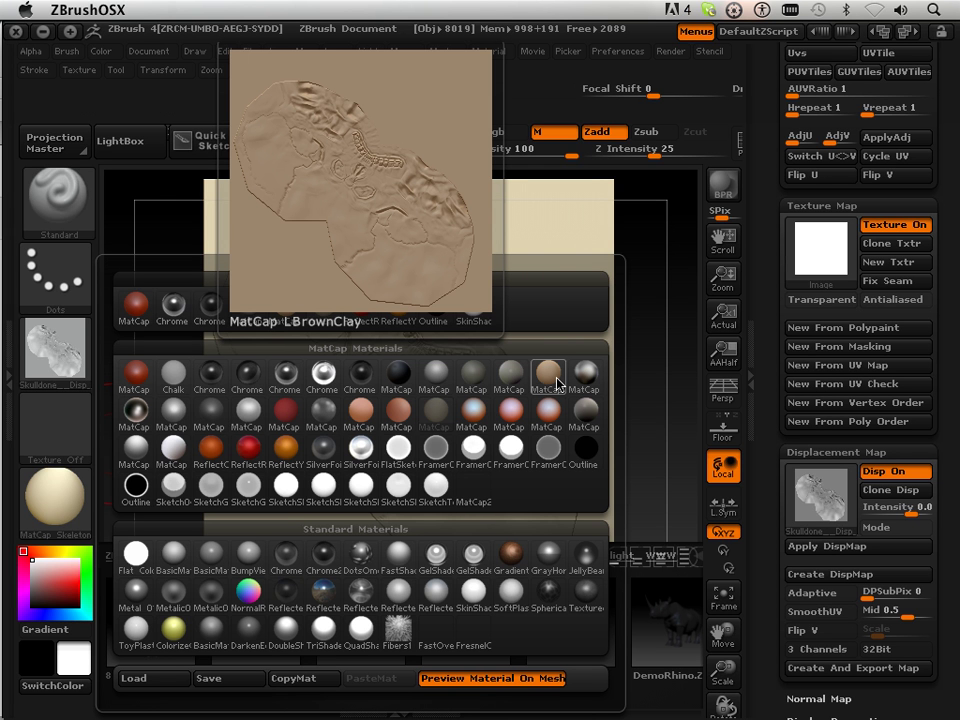
left_click(557, 383)
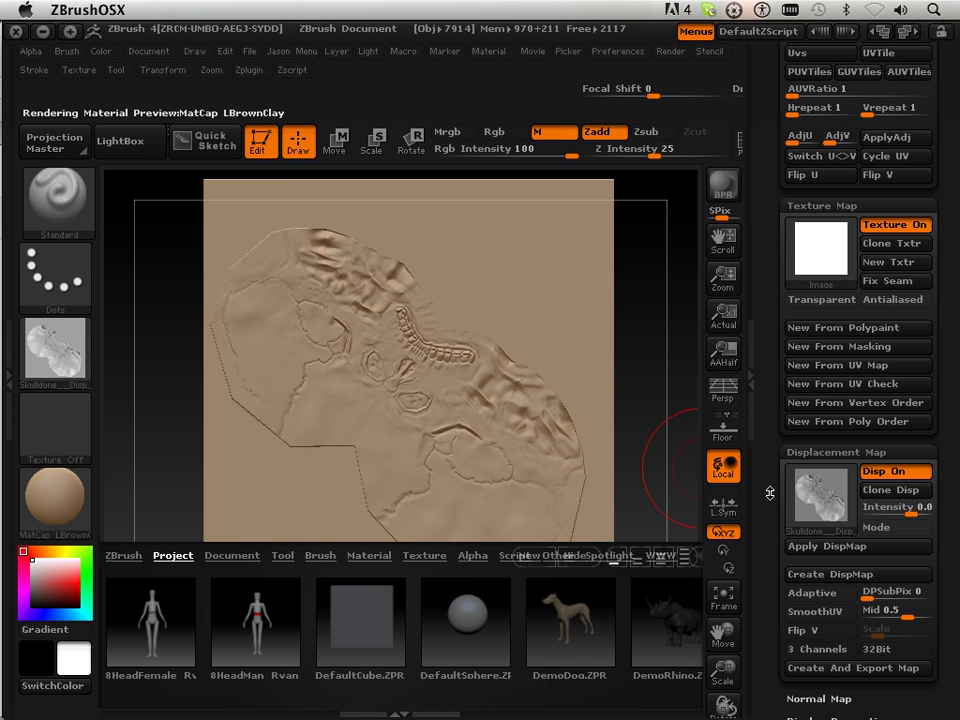
- Raise the displacement intensity and enlarge the plane to inspect the relief
left_click_drag(912, 509, 929, 510)
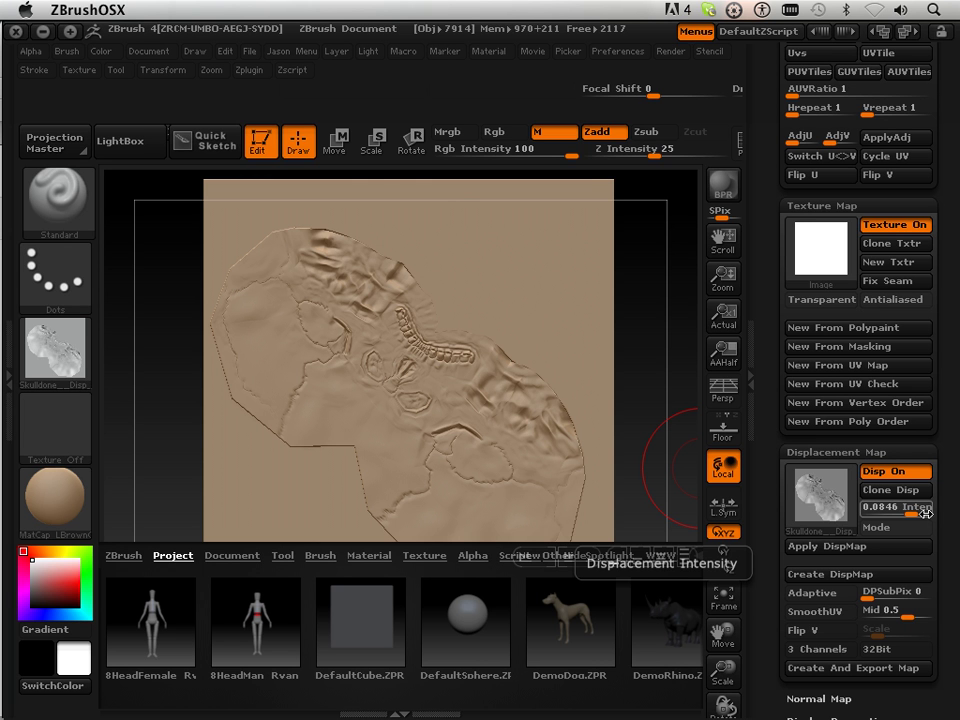
key("plus")
key("plus")
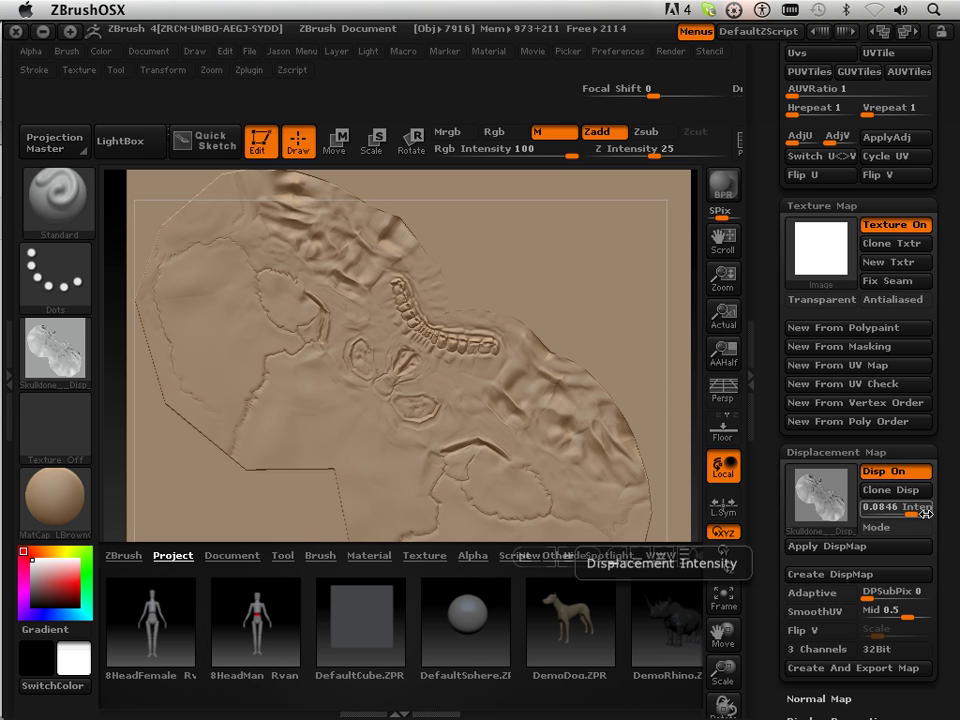
left_click(916, 511)
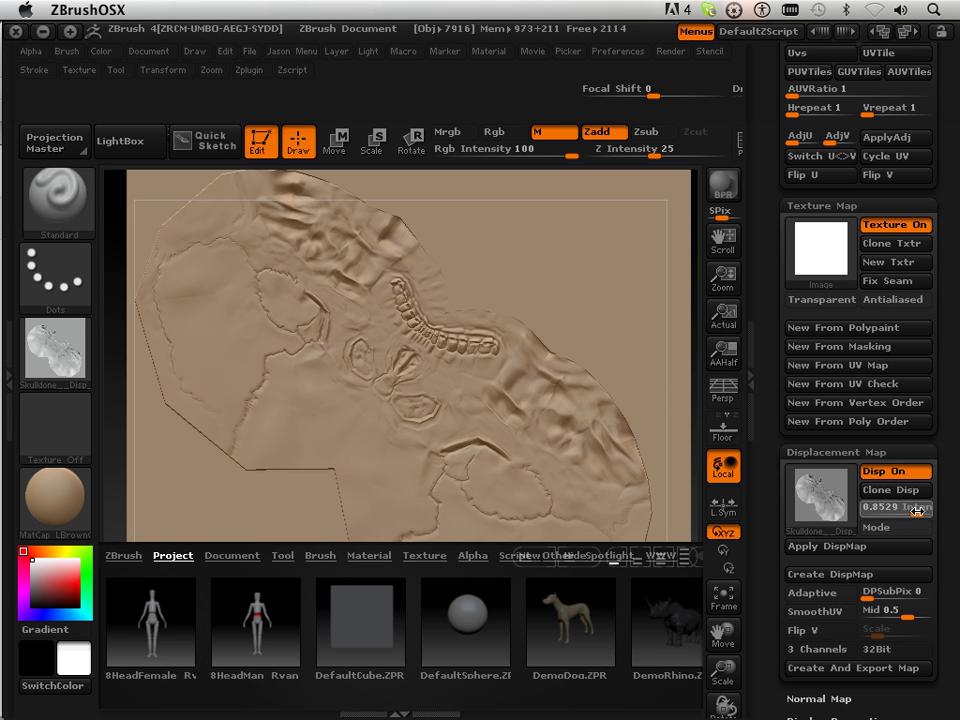
left_click_drag(916, 511, 913, 511)
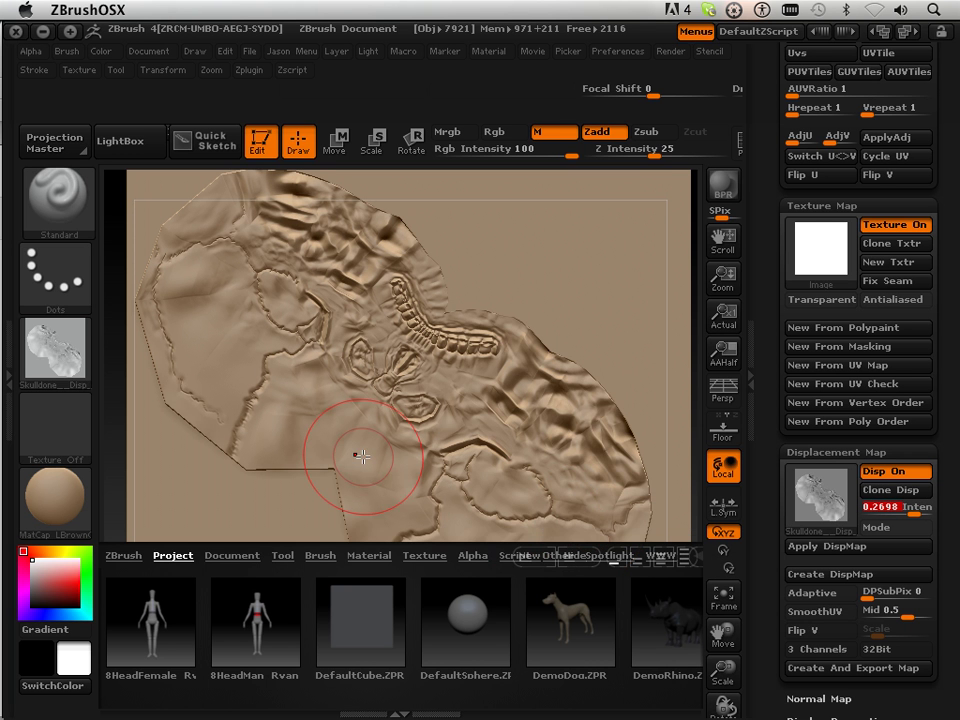
left_click_drag(722, 670, 720, 672)
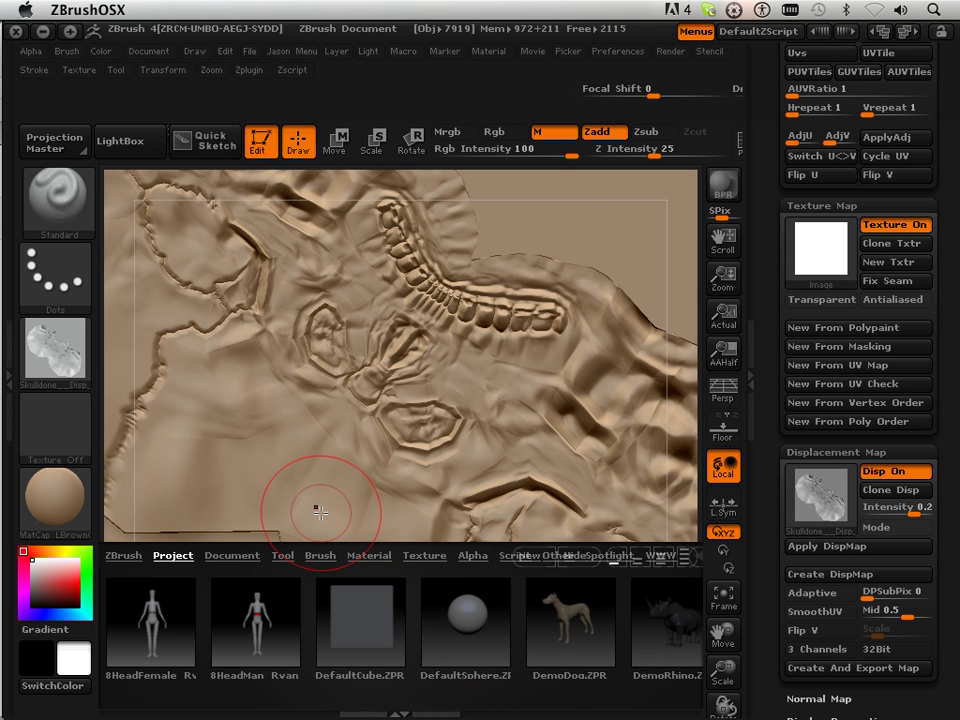
- Shrink the brush and lower Displacement Map Intensity to about 0.0987
key("bracketleft")
key("bracketleft")
key("bracketleft")
key("bracketleft")
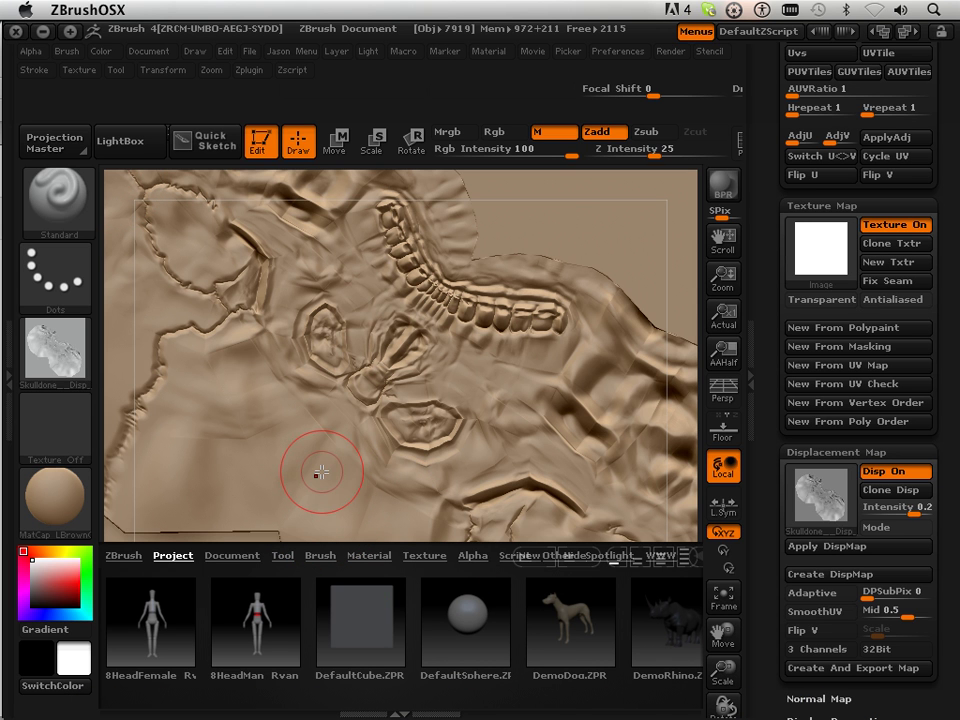
key("bracketleft")
key("bracketleft")
key("bracketleft")
left_click(910, 508)
left_click_drag(912, 511, 911, 512)
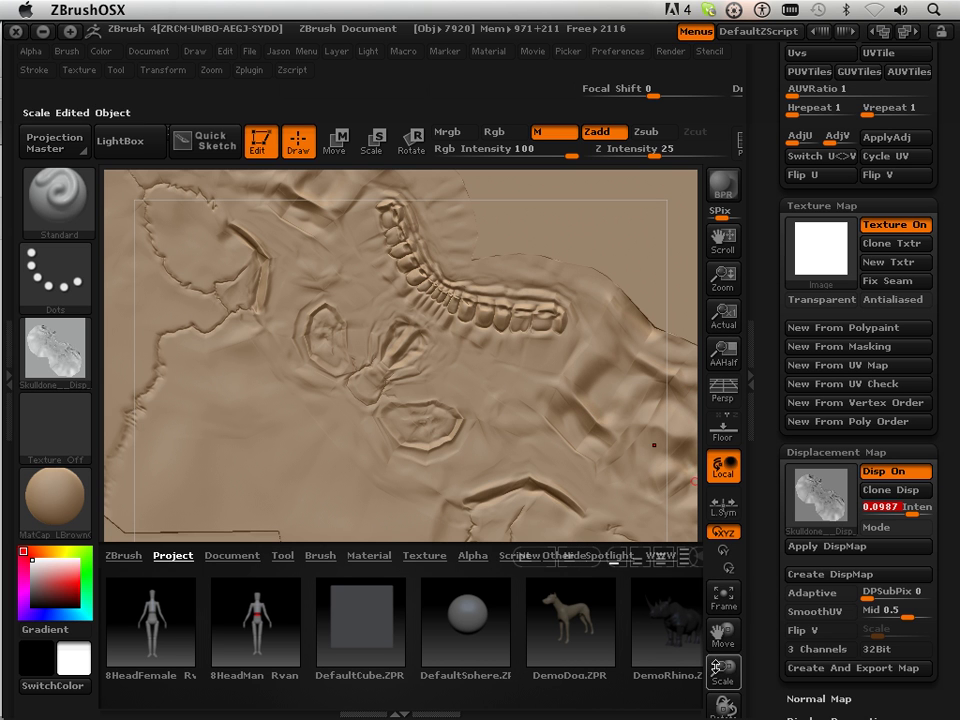
- Start a fresh document without saving the old one, doubled to 1274×1146
left_click(718, 588)
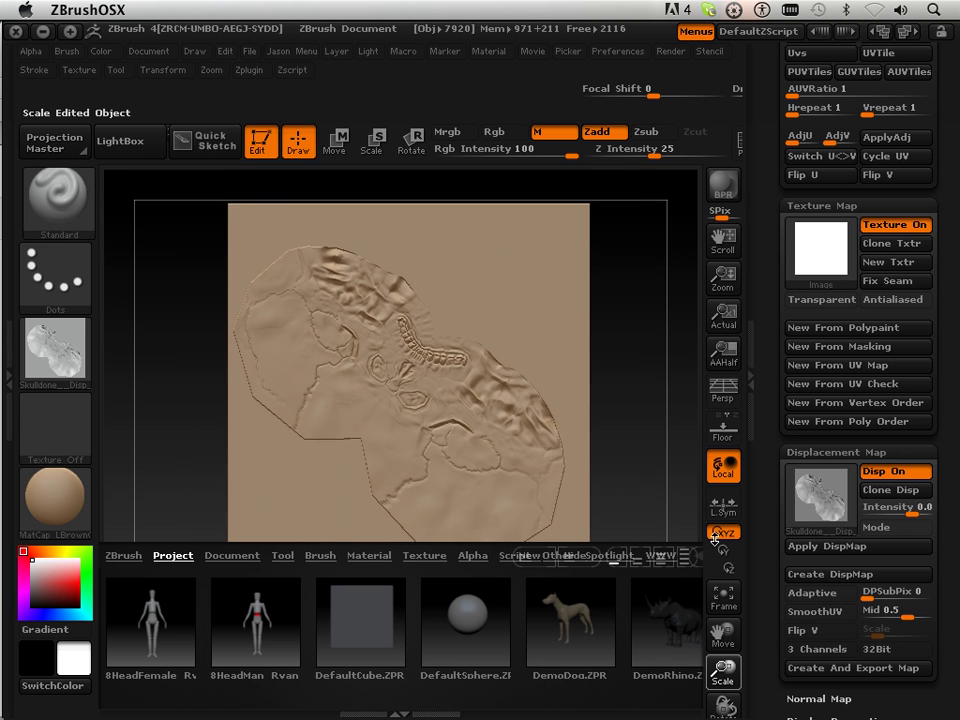
left_click_drag(725, 637, 722, 618)
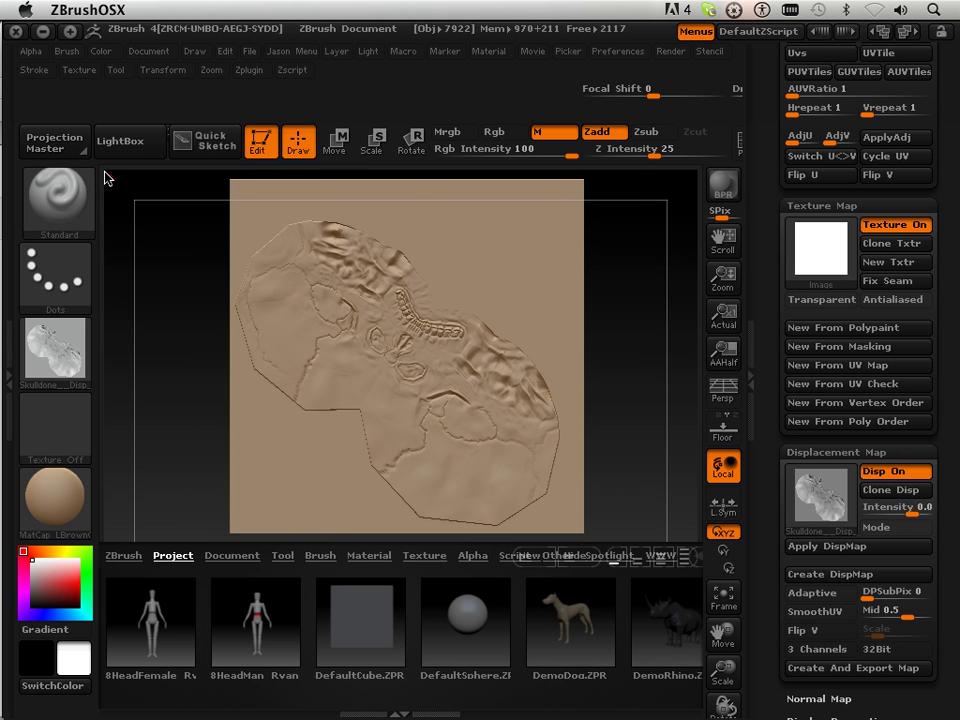
left_click(150, 52)
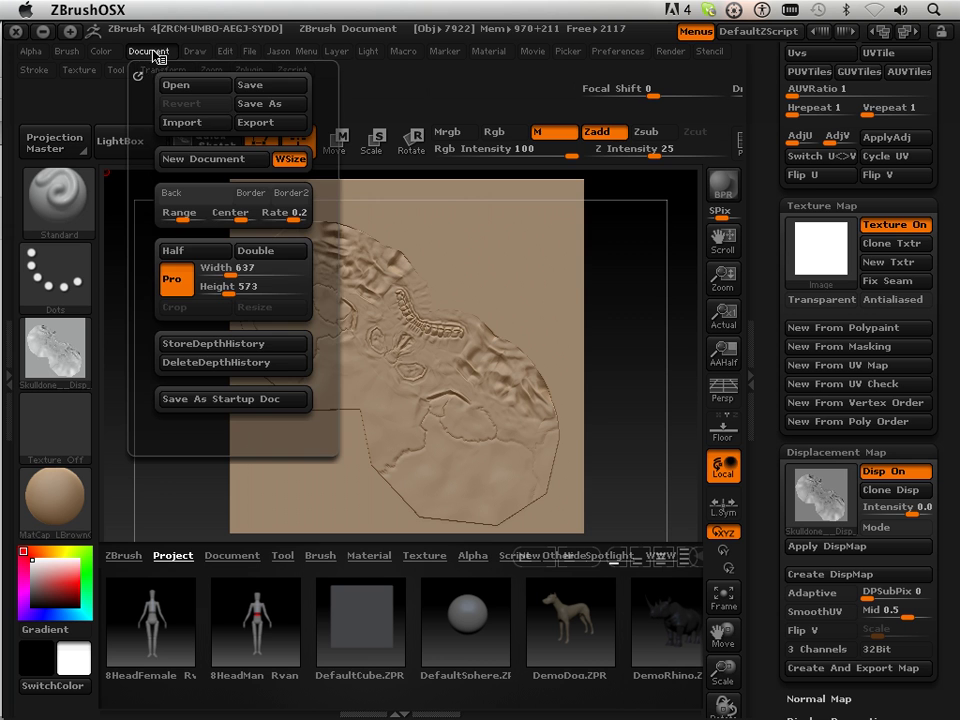
left_click(202, 159)
left_click(396, 241)
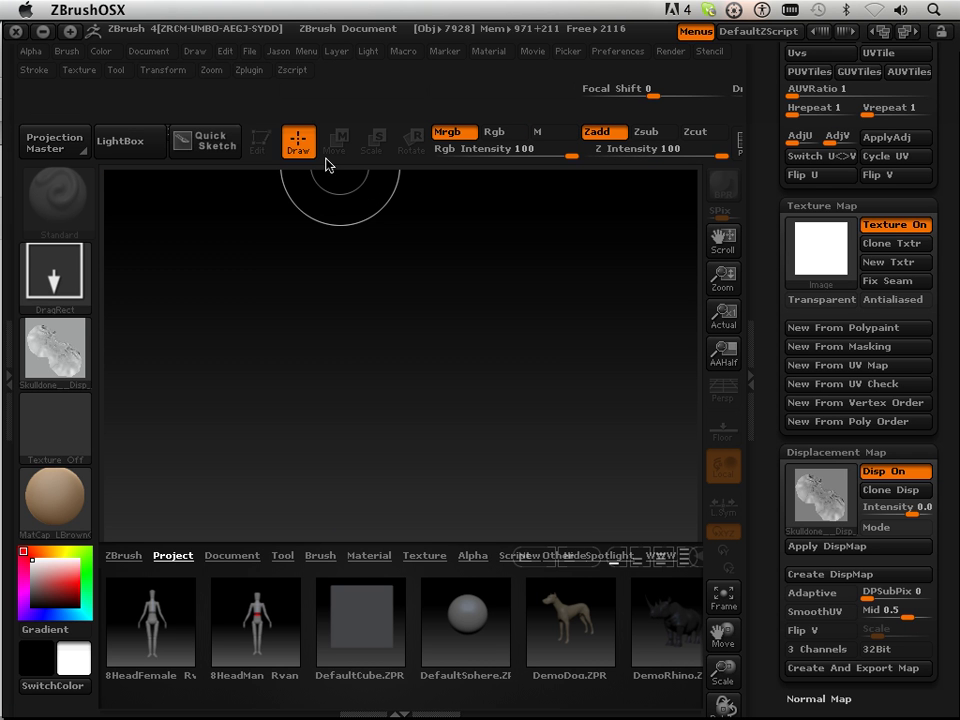
left_click(148, 54)
left_click(229, 251)
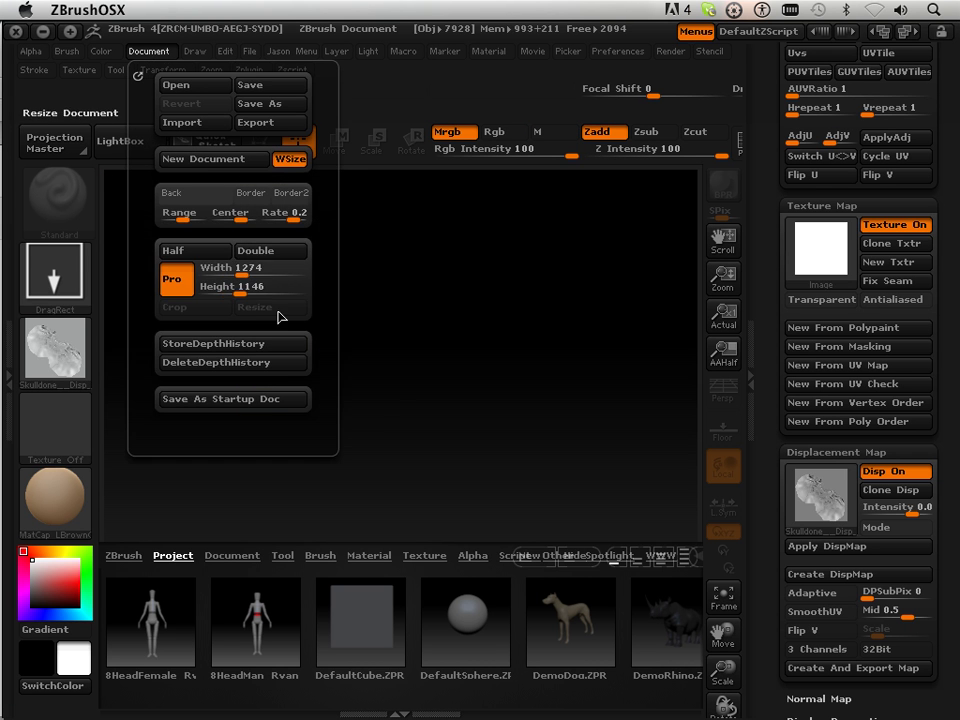
- Redraw the textured plane in Edit mode, then scale and centre it in the canvas
left_click_drag(384, 340, 377, 525)
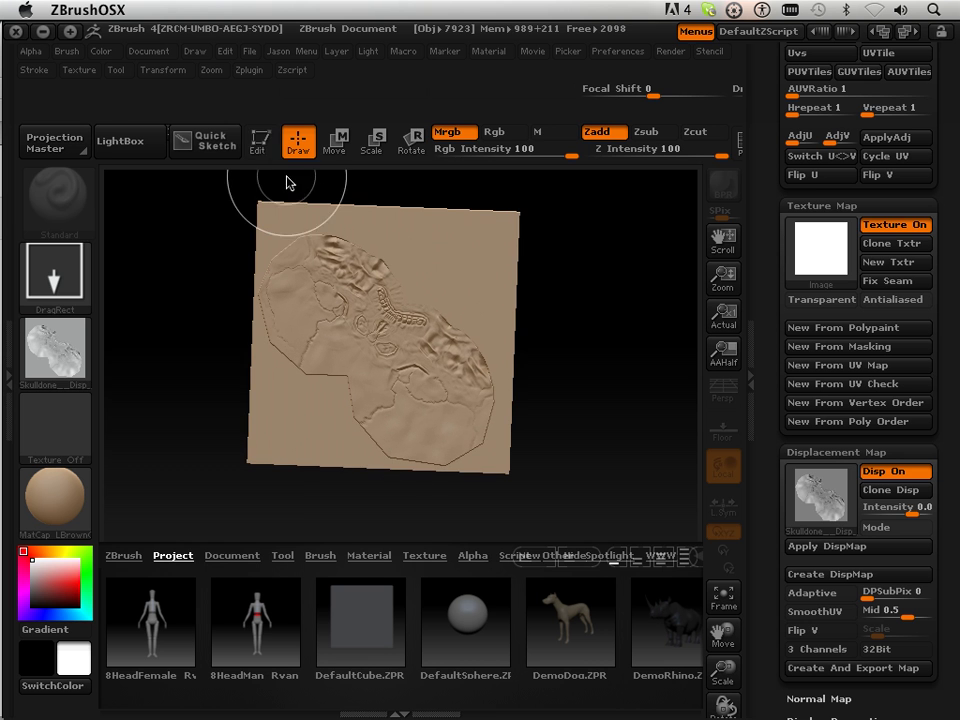
left_click(260, 141)
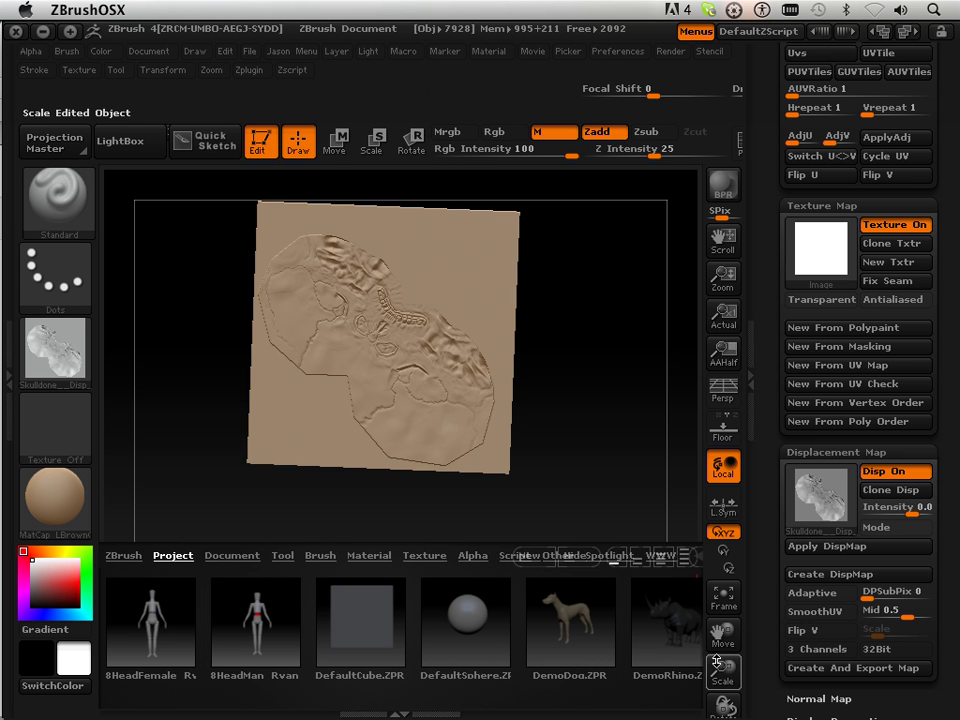
left_click_drag(723, 668, 723, 560)
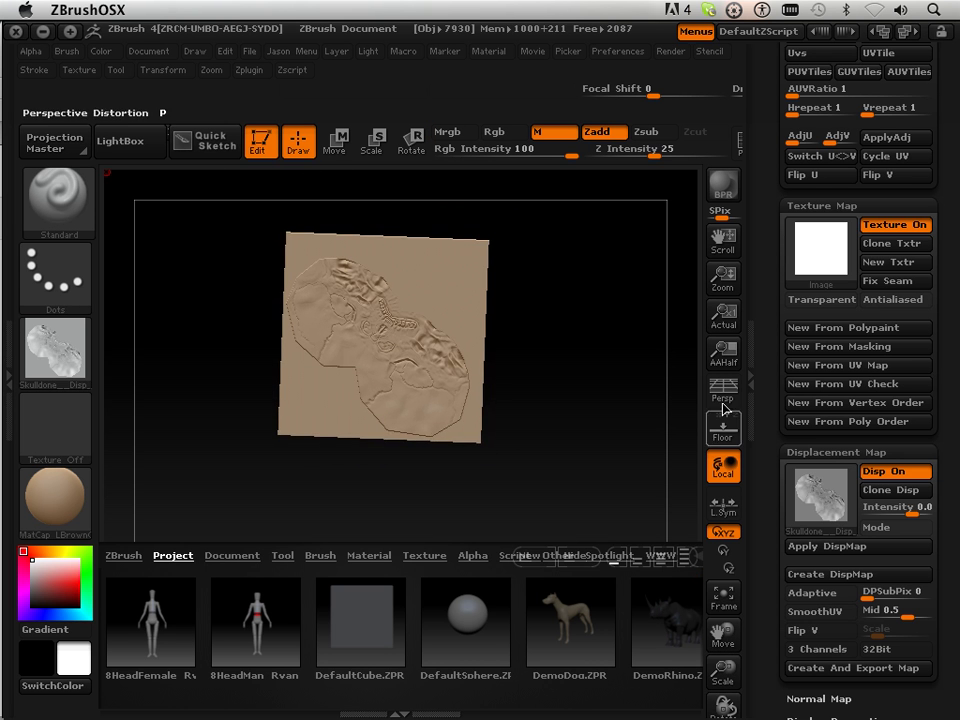
left_click_drag(723, 272, 723, 295)
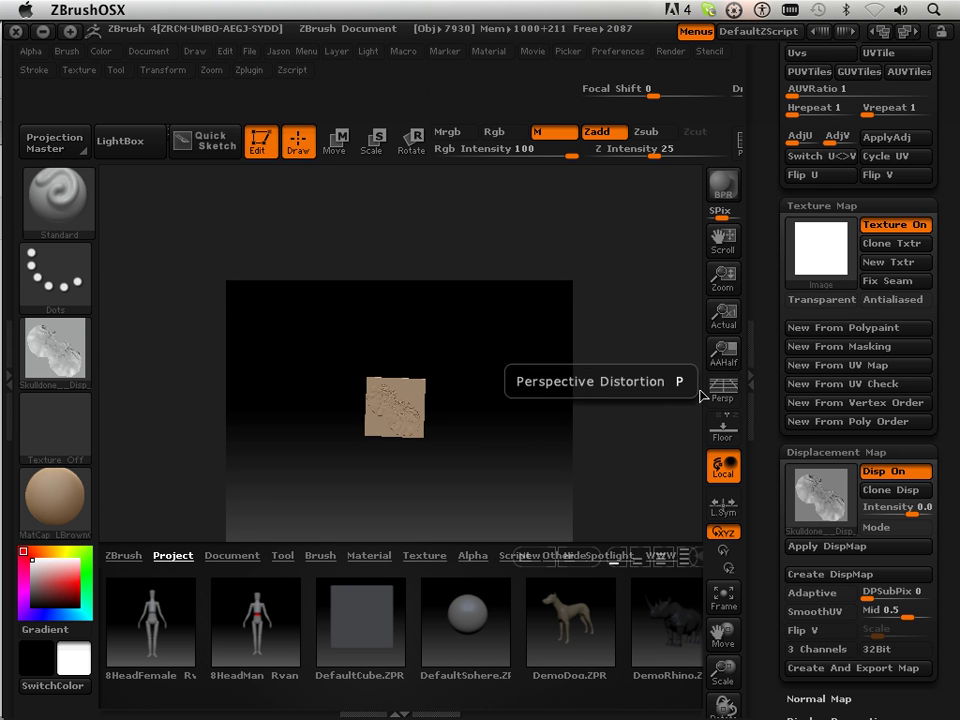
left_click_drag(514, 467, 505, 460)
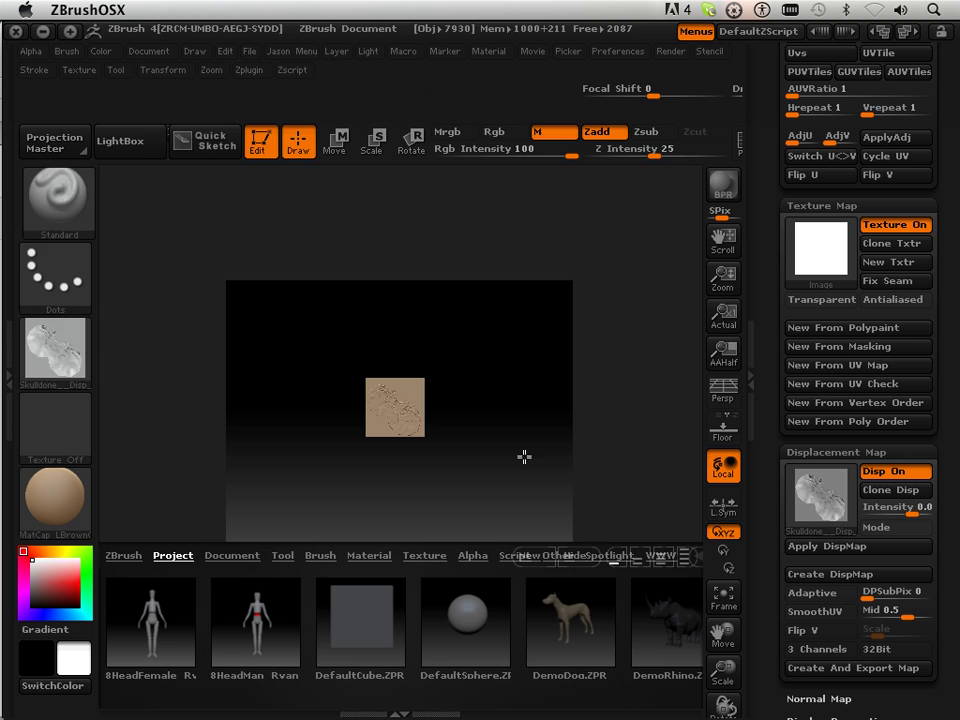
key("shift")
left_click(126, 147)
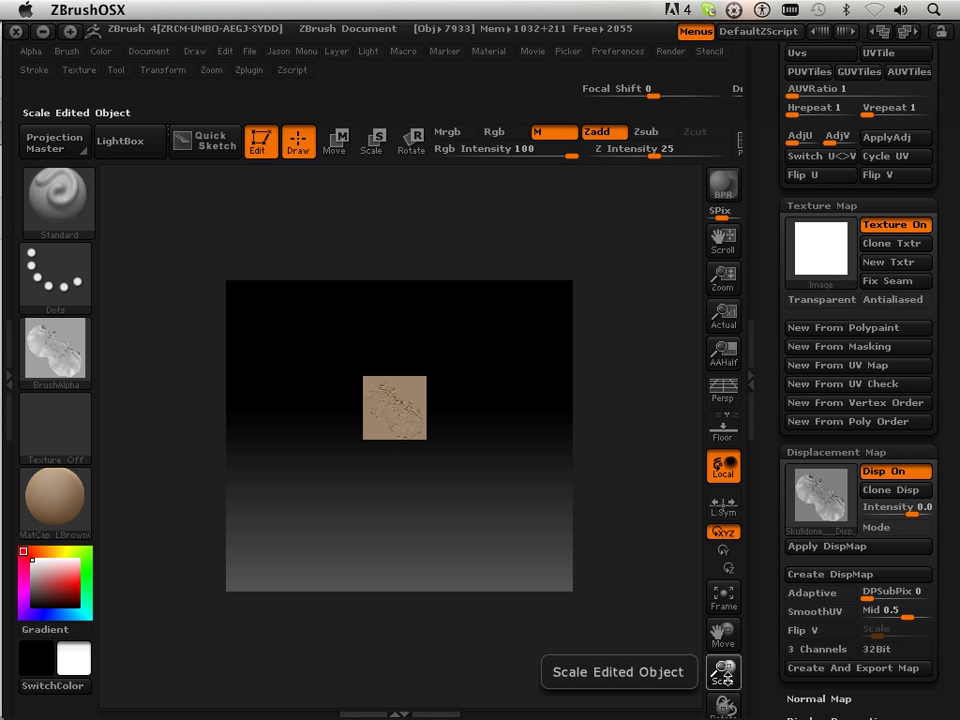
mouse_move(722, 668)
left_mouse_down()
mouse_move(729, 706)
mouse_move(722, 680)
left_mouse_up()
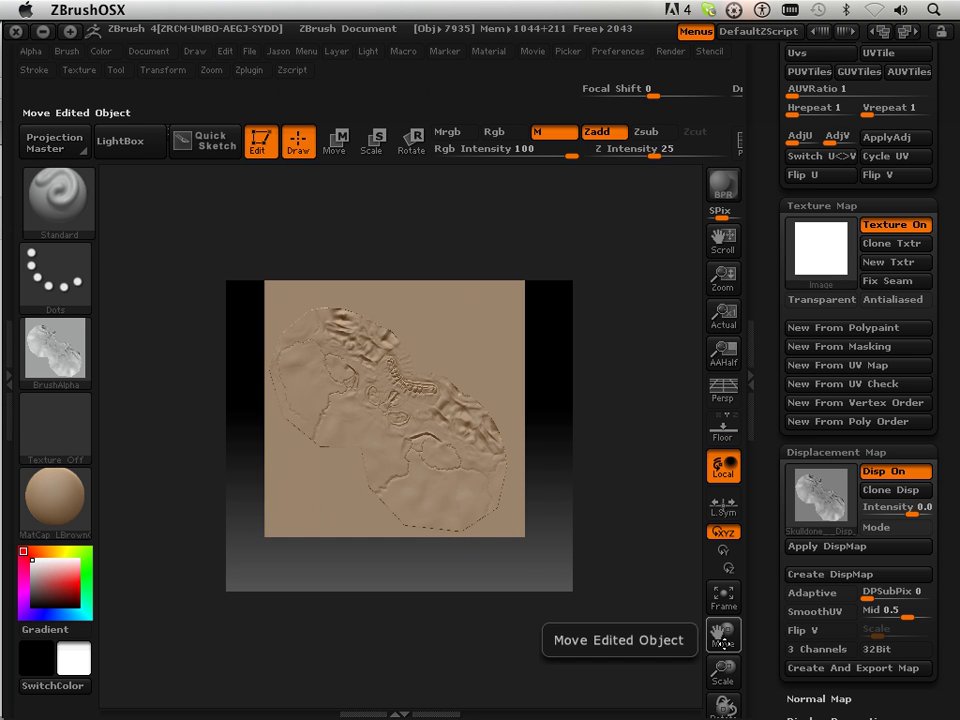
mouse_move(722, 636)
left_mouse_down()
mouse_move(722, 650)
mouse_move(712, 628)
left_mouse_up()
key("shift")
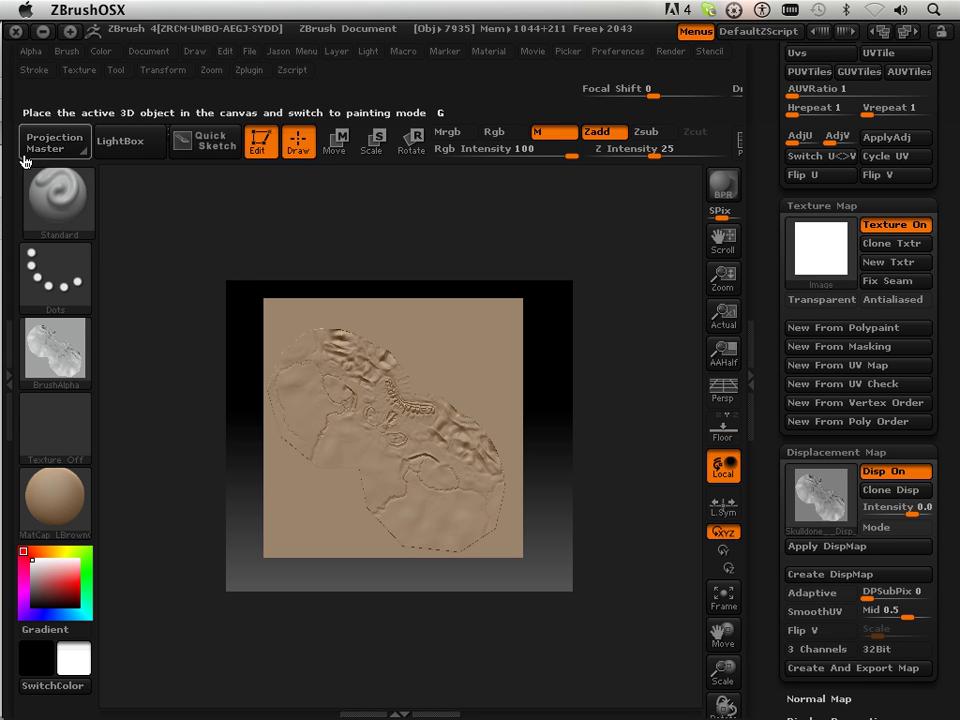
key("shift")
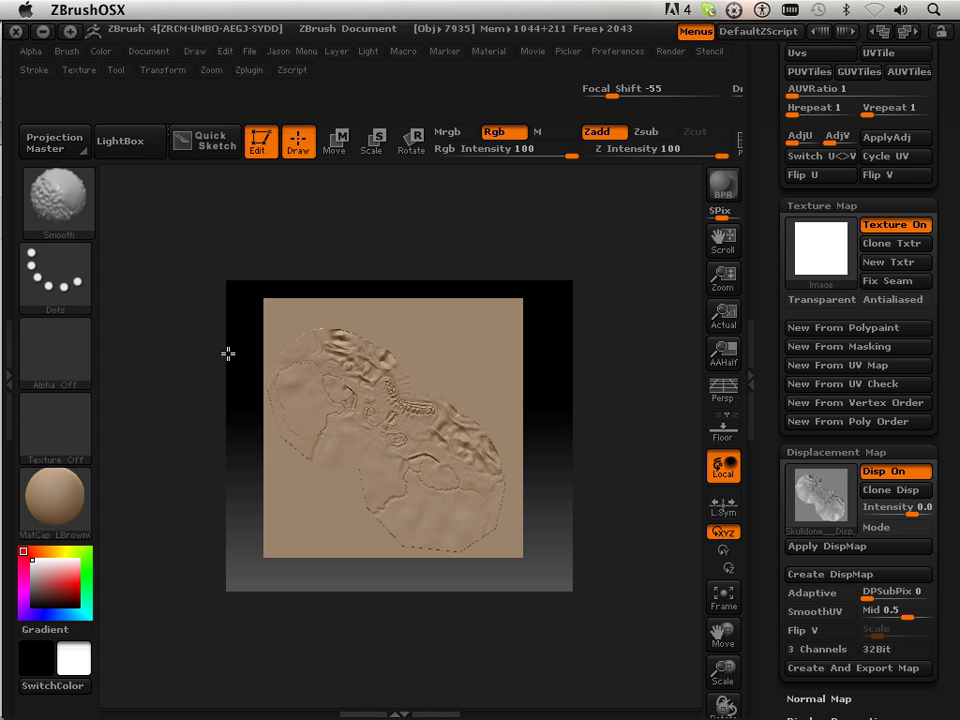
key("shift")
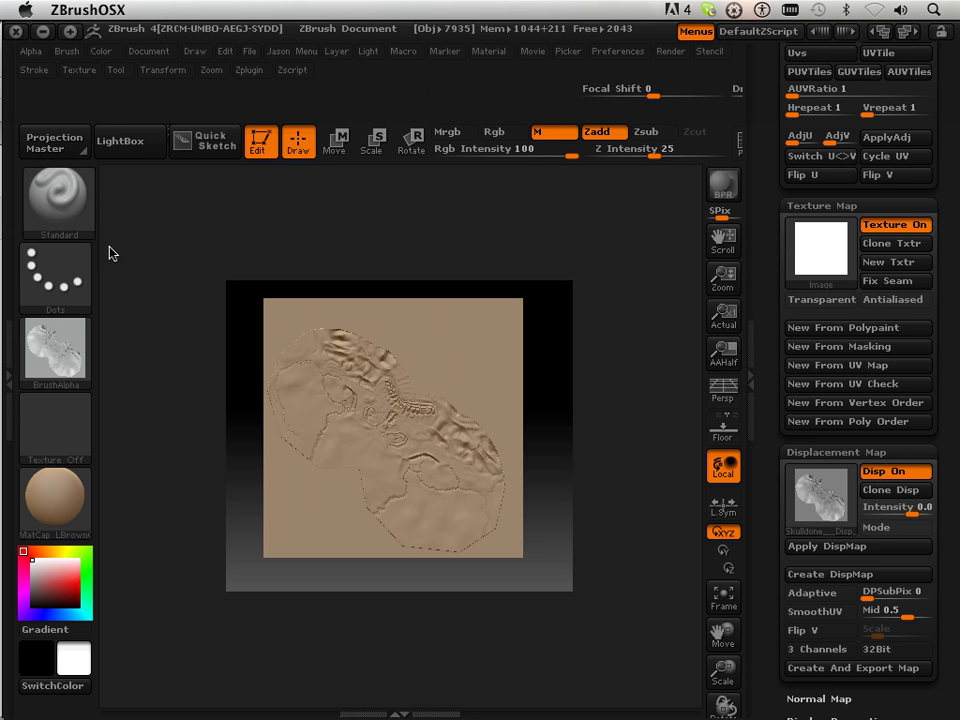
- Set Projection Master to Shaded with Fade off, then cancel without dropping
left_click(58, 148)
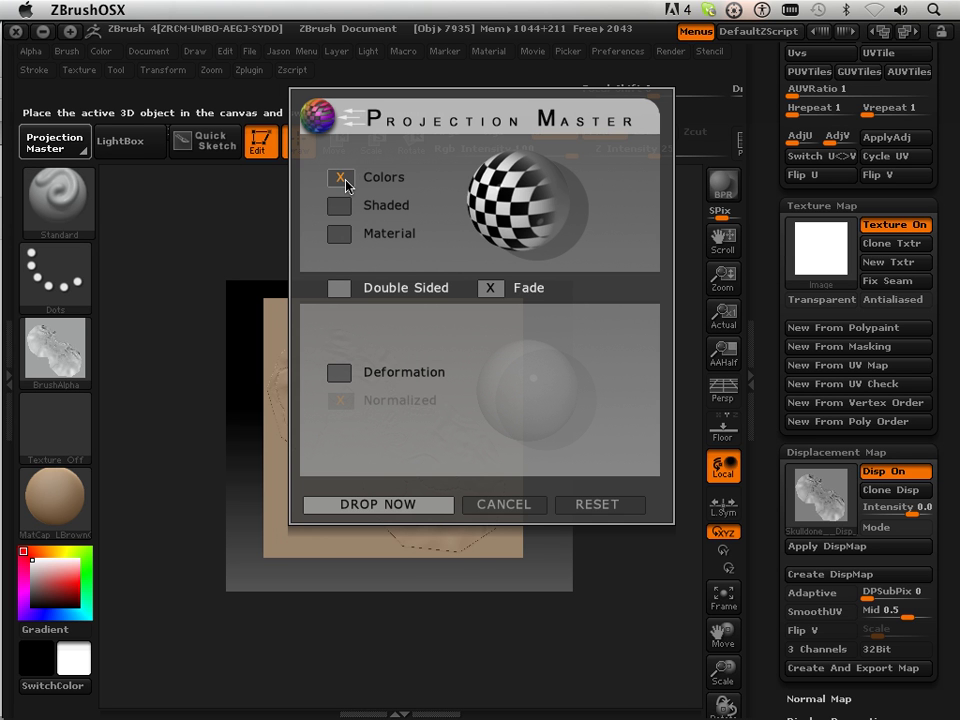
left_click(340, 205)
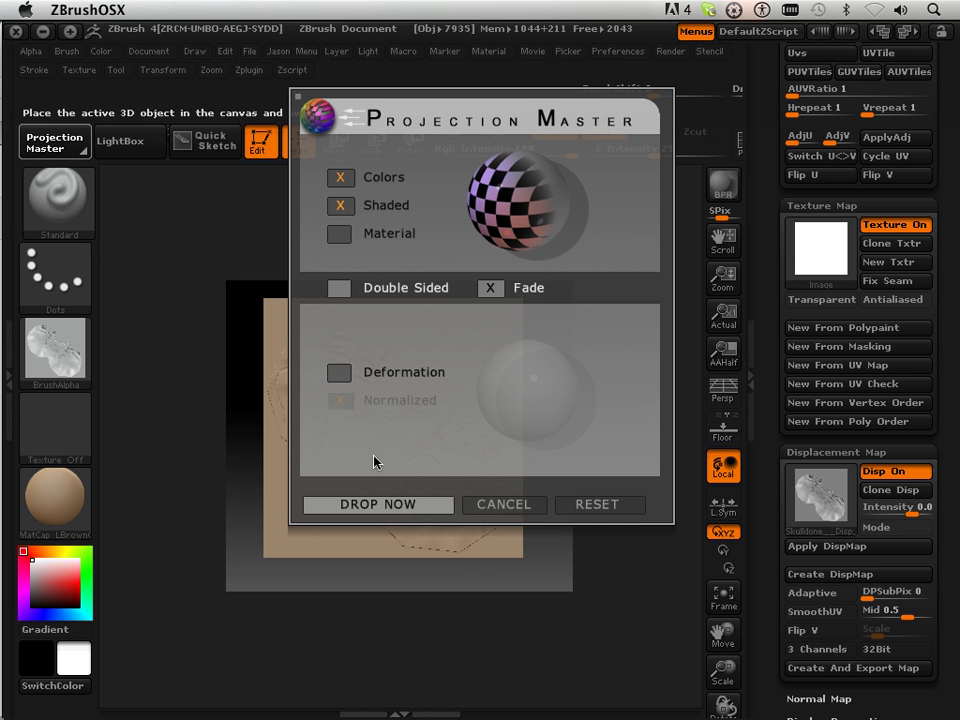
left_click(490, 288)
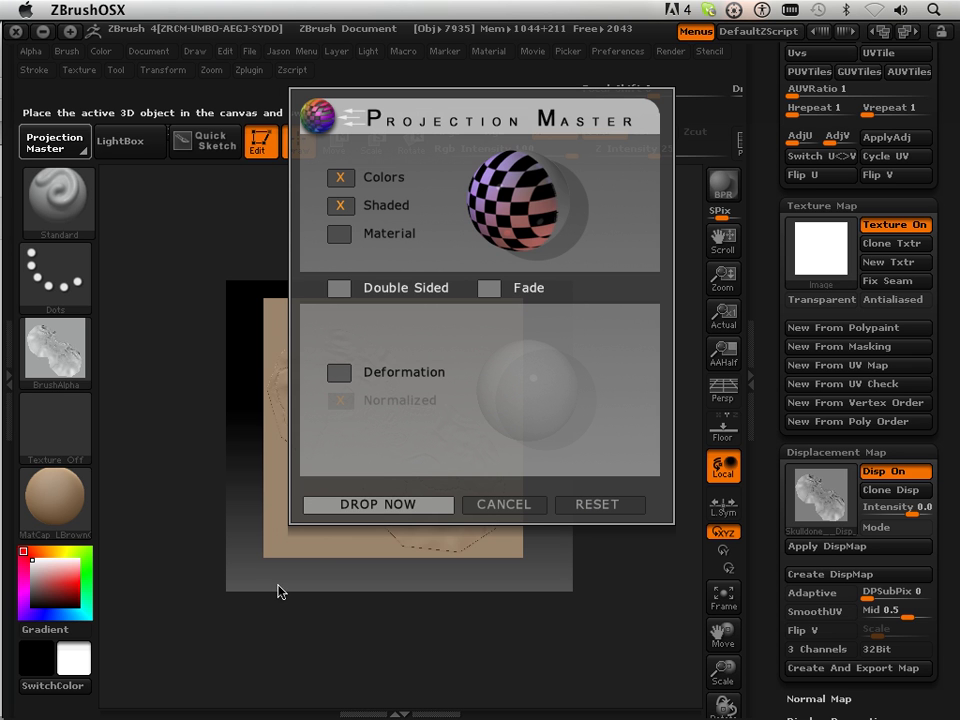
left_click(486, 508)
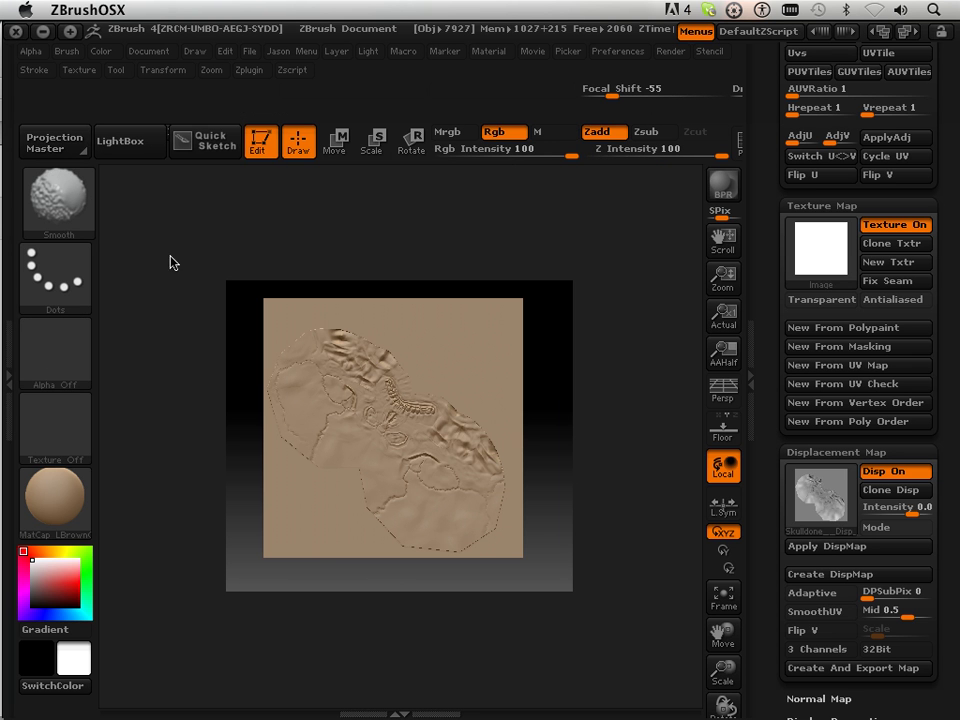
- Drop the plane via Projection Master with Colors and Shaded on and Fade off, then pick it up
left_click(55, 143)
left_click(340, 177)
left_click(340, 205)
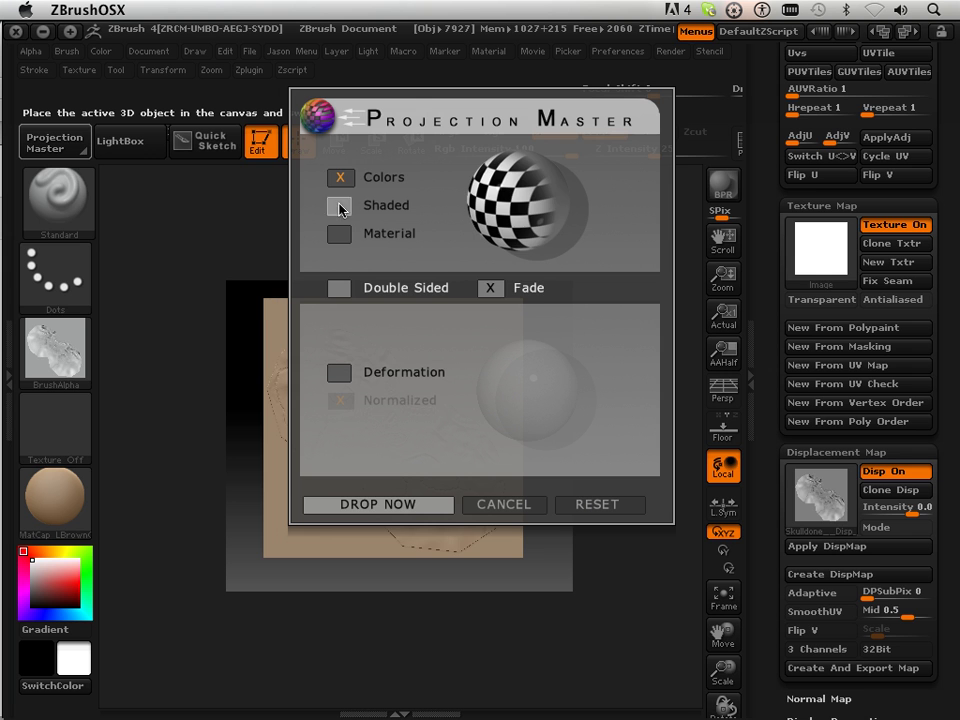
left_click(490, 288)
left_click(384, 506)
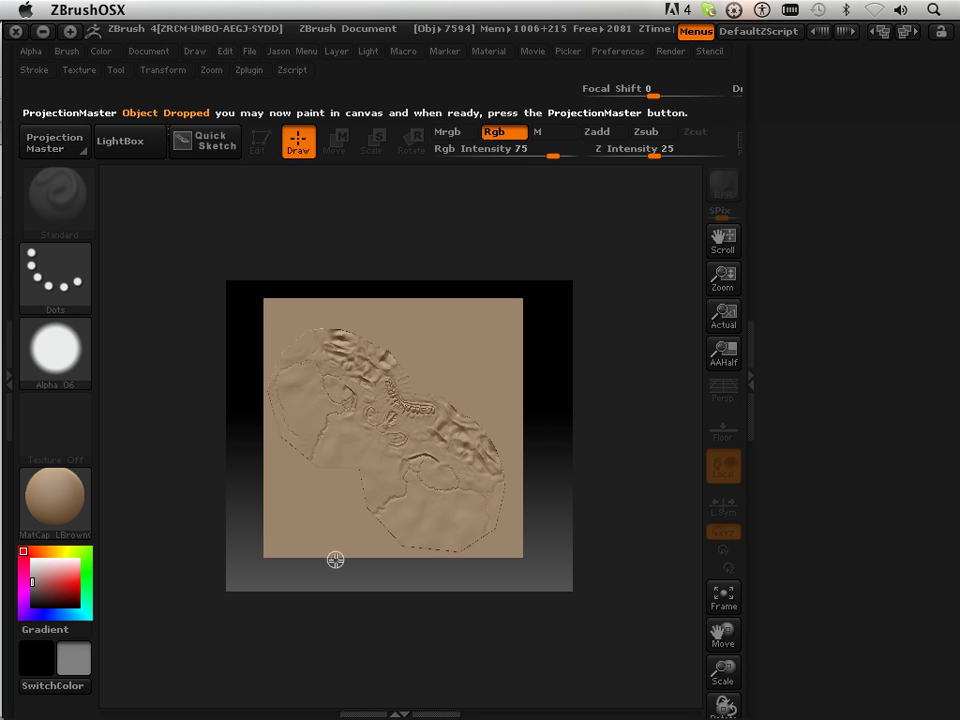
left_click(62, 148)
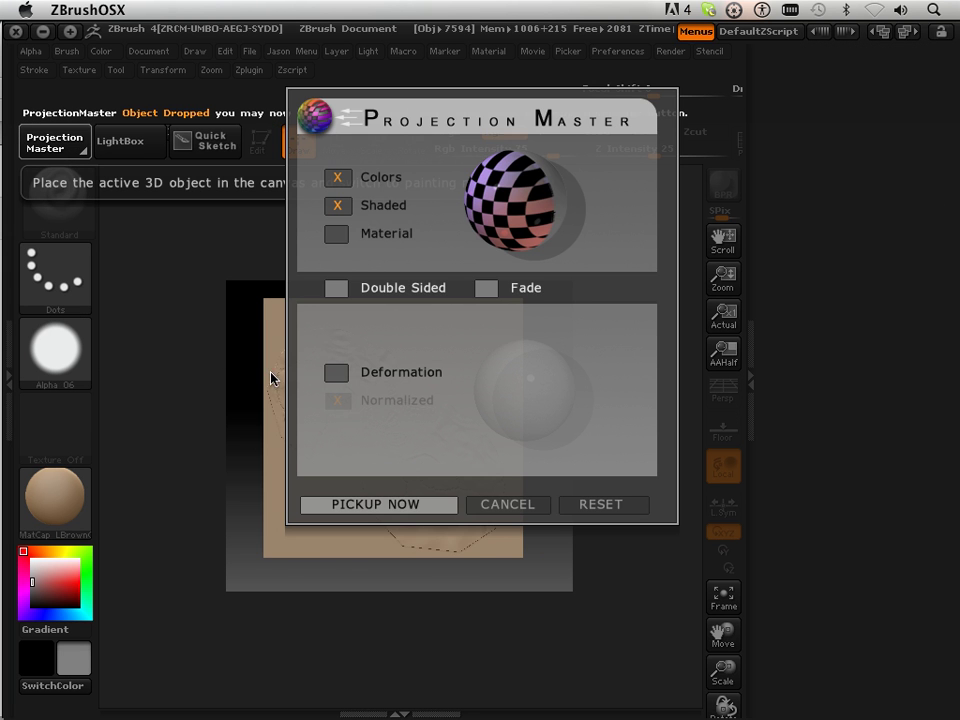
left_click(384, 506)
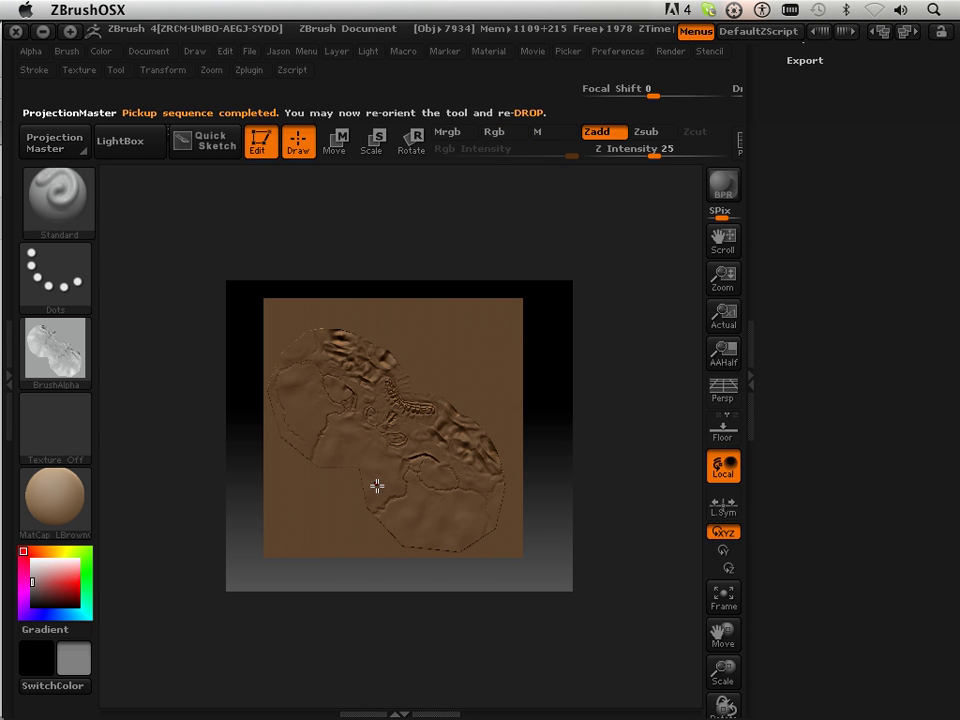
- Inspect the plane's 4096×4096 Texture Map thumbnail showing the baked skull relief
scroll(774, 330, "up", 10)
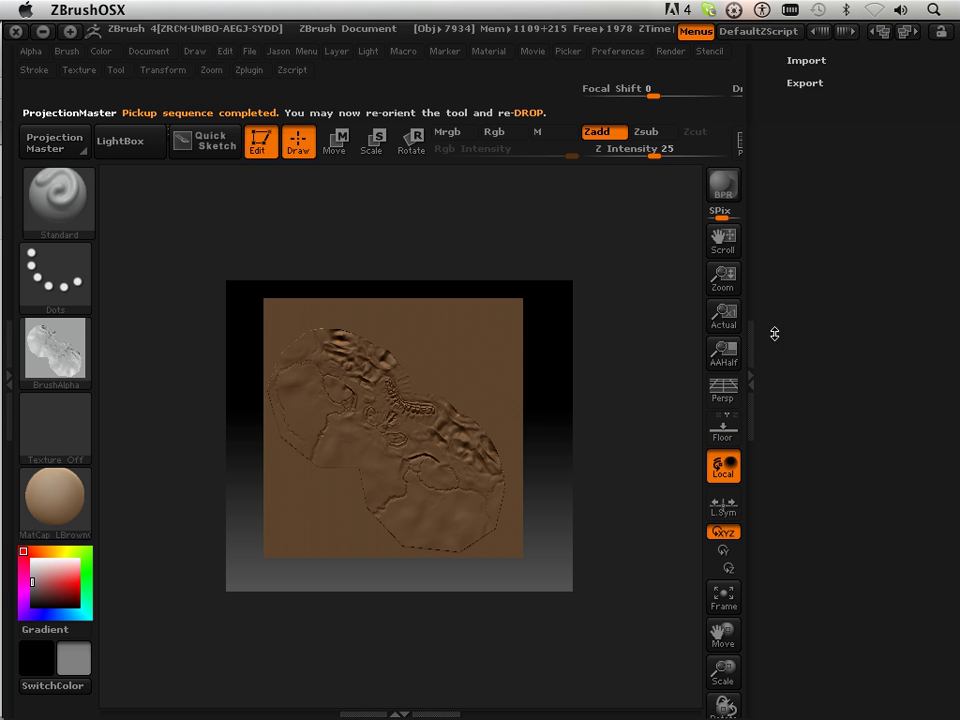
scroll(775, 499, "down", 1)
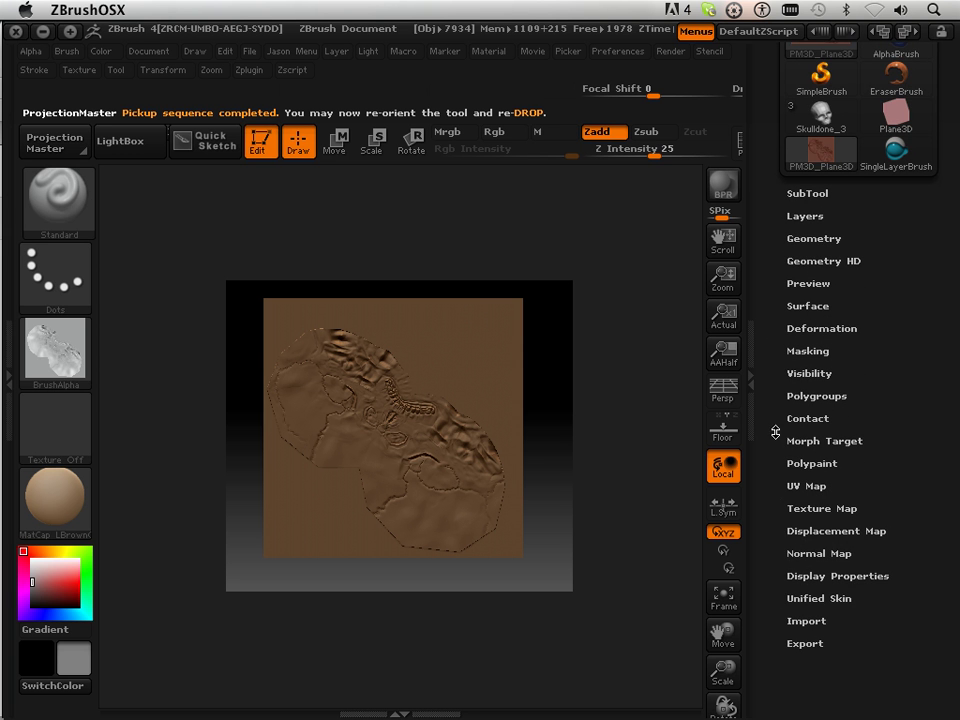
scroll(778, 450, "up", 1)
left_click(795, 512)
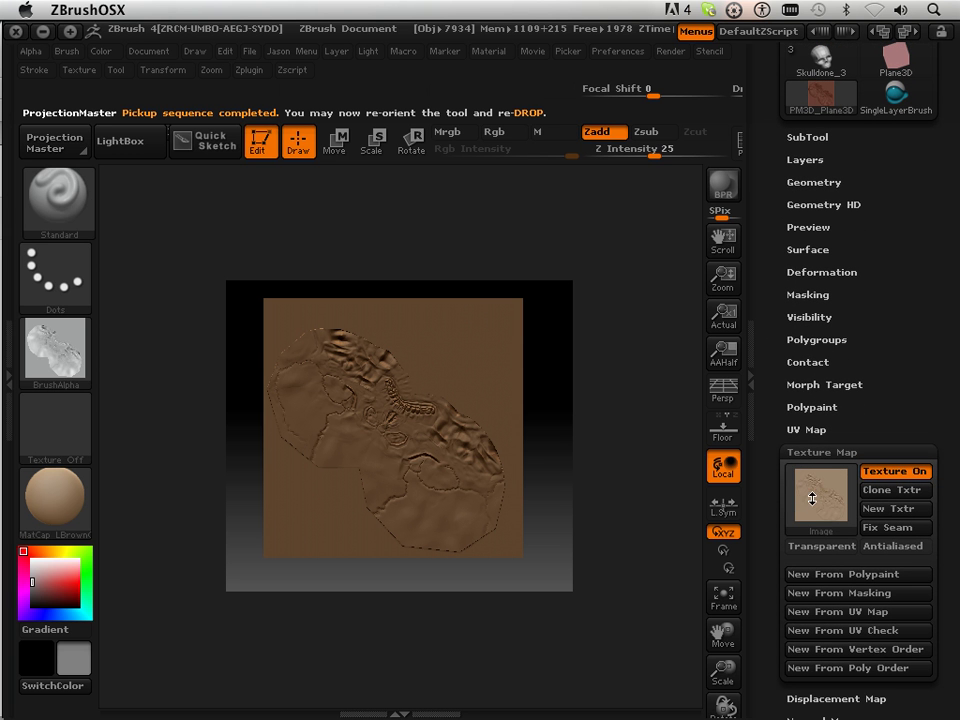
mouse_move(824, 510)
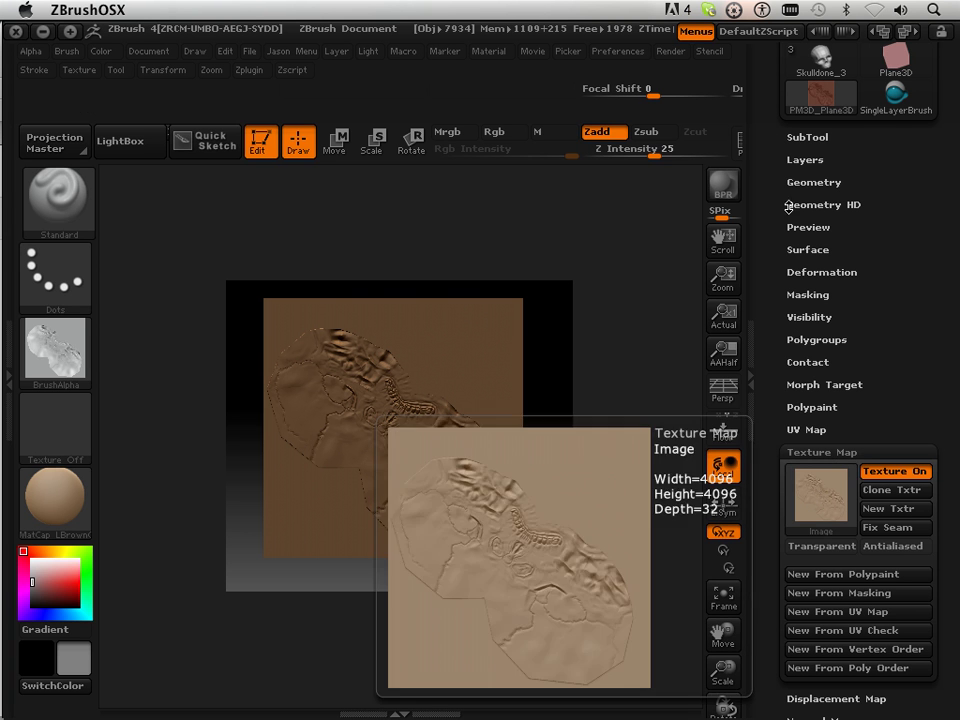
mouse_move(777, 116)
left_mouse_down()
mouse_move(777, 253)
mouse_move(777, 112)
left_mouse_up()
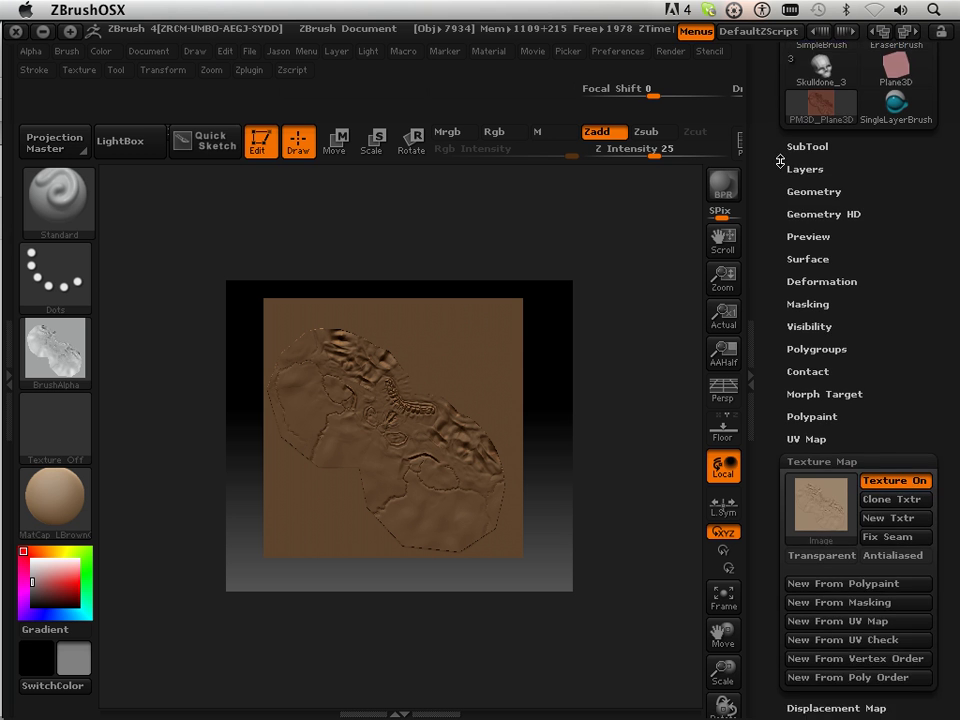
- Clone the plane's texture, switch to Skulldone_3, and apply the Image texture to it
left_click(878, 490)
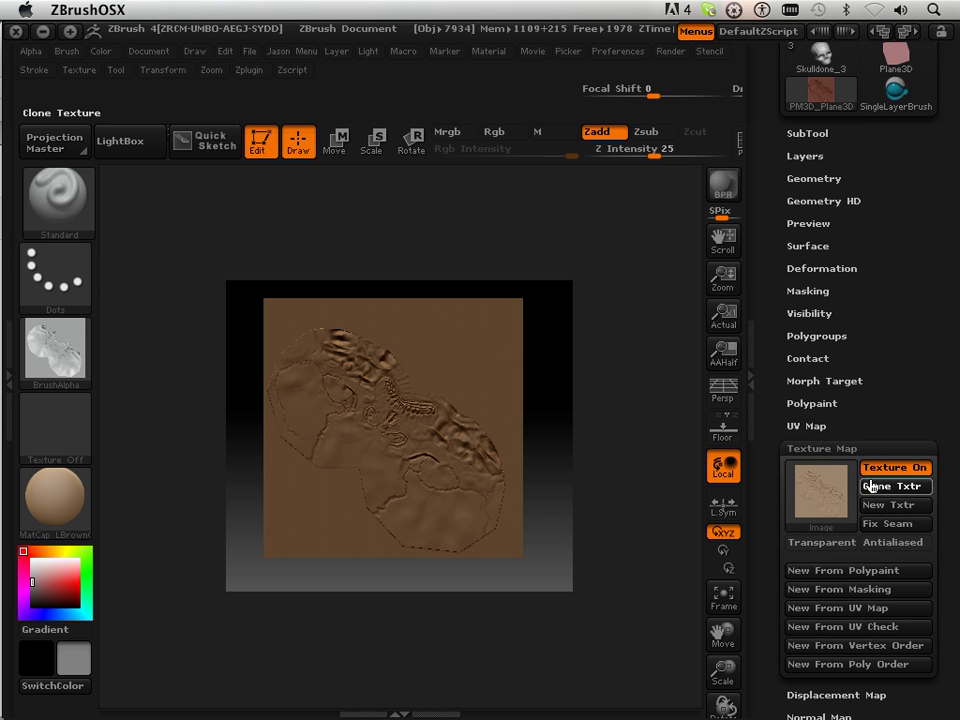
left_click_drag(768, 122, 768, 208)
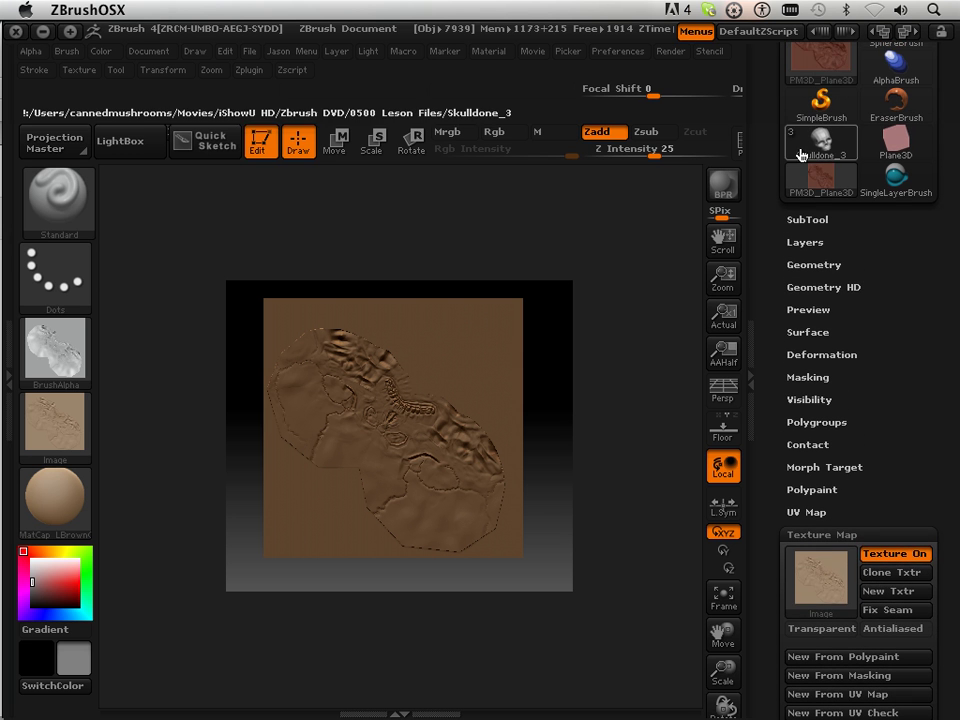
left_click(816, 154)
scroll(762, 448, "down", 5)
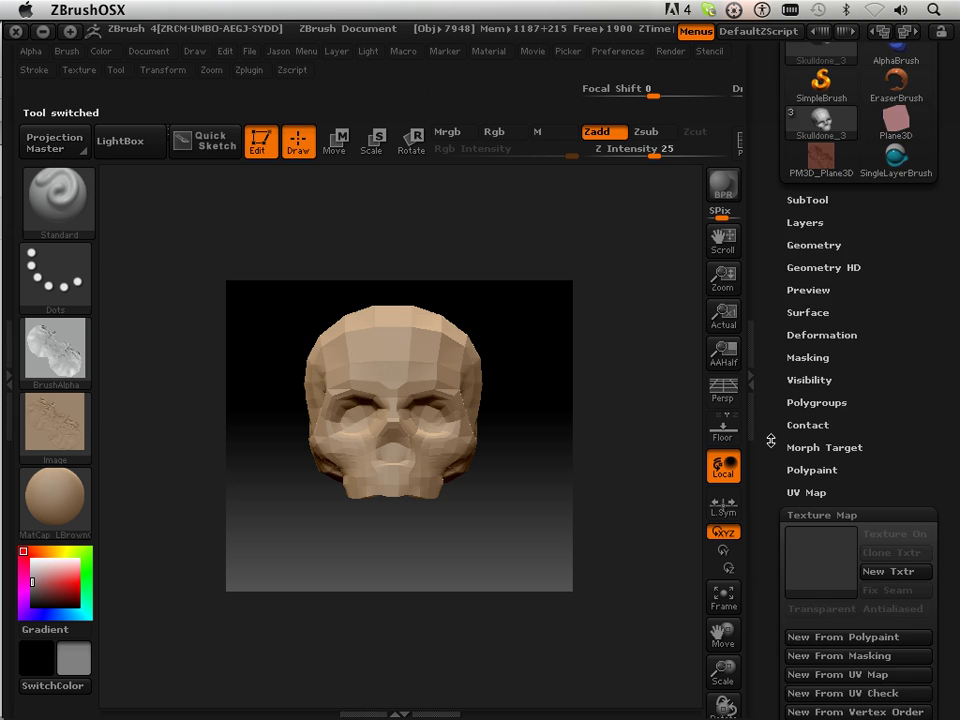
left_click(788, 252)
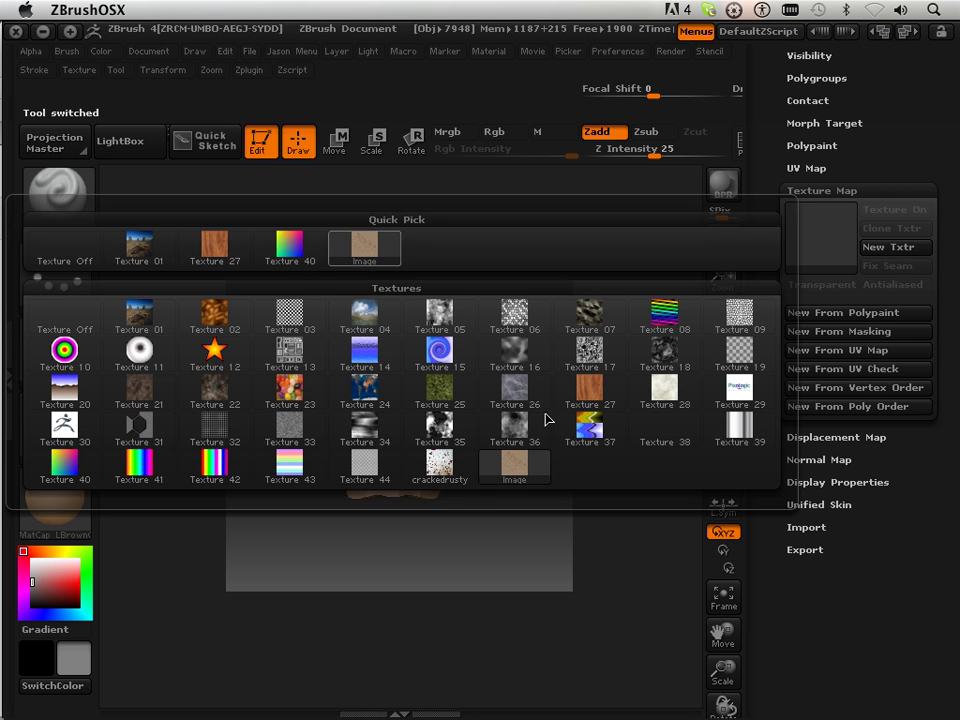
left_click(530, 458)
left_click_drag(542, 455, 510, 470)
mouse_move(723, 666)
left_mouse_down()
mouse_move(708, 680)
mouse_move(721, 671)
left_mouse_up()
scroll(763, 204, "up", 8)
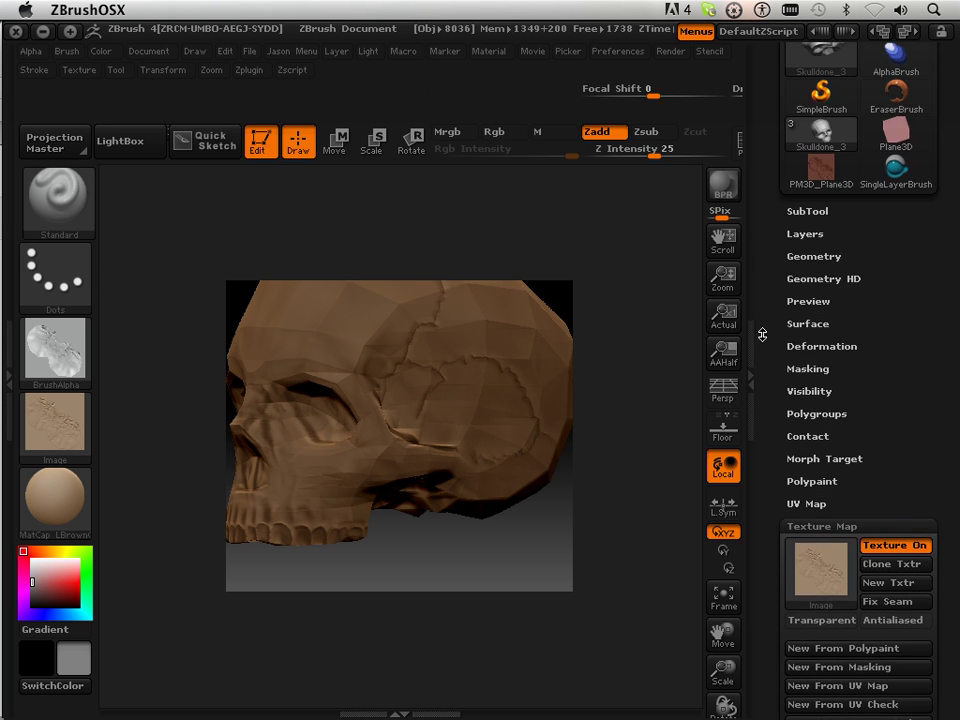
- Raise the skull's SDiv from 1 to 3 in Geometry and turn it to face forward
left_click(810, 199)
scroll(800, 245, "down", 3)
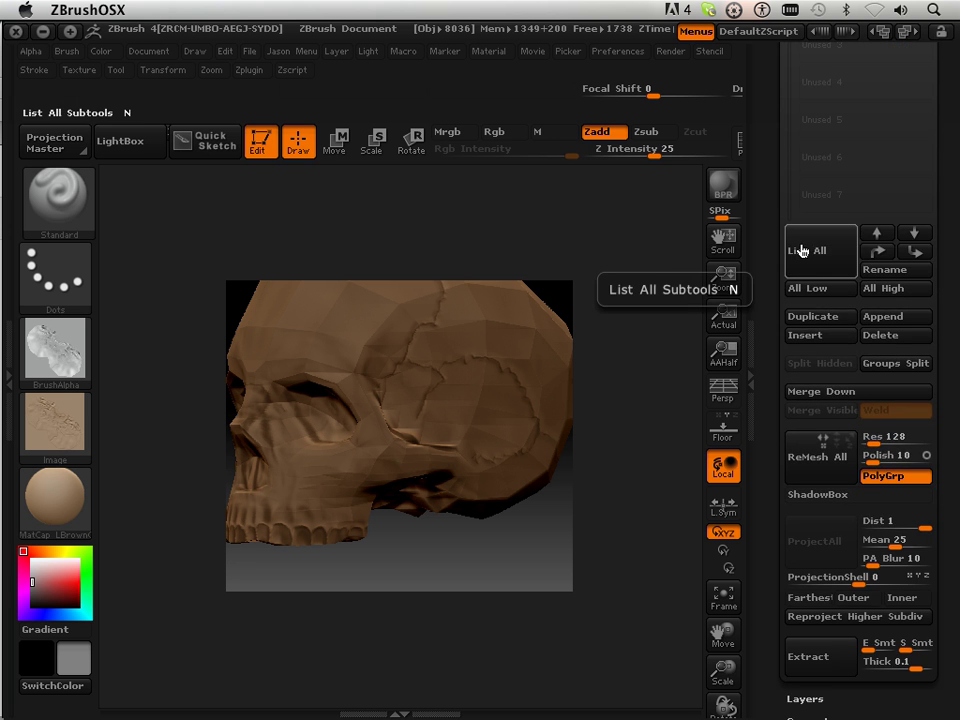
scroll(785, 229, "down", 6)
left_click_drag(785, 229, 781, 449)
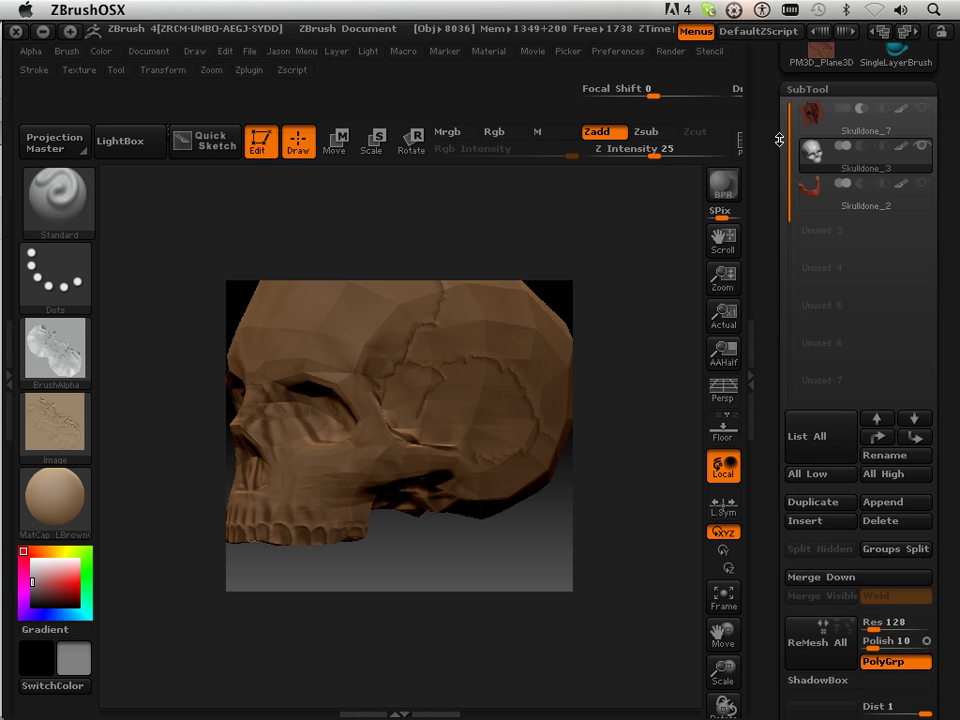
scroll(776, 300, "up", 5)
scroll(775, 315, "down", 10)
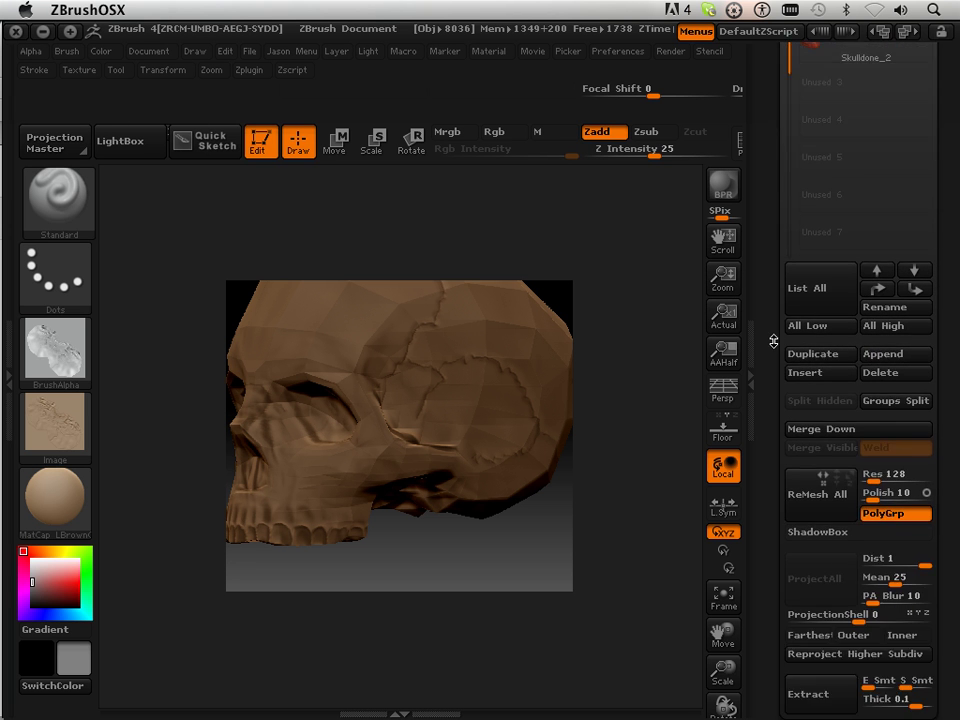
scroll(775, 340, "down", 10)
scroll(790, 242, "up", 1)
left_click(800, 247)
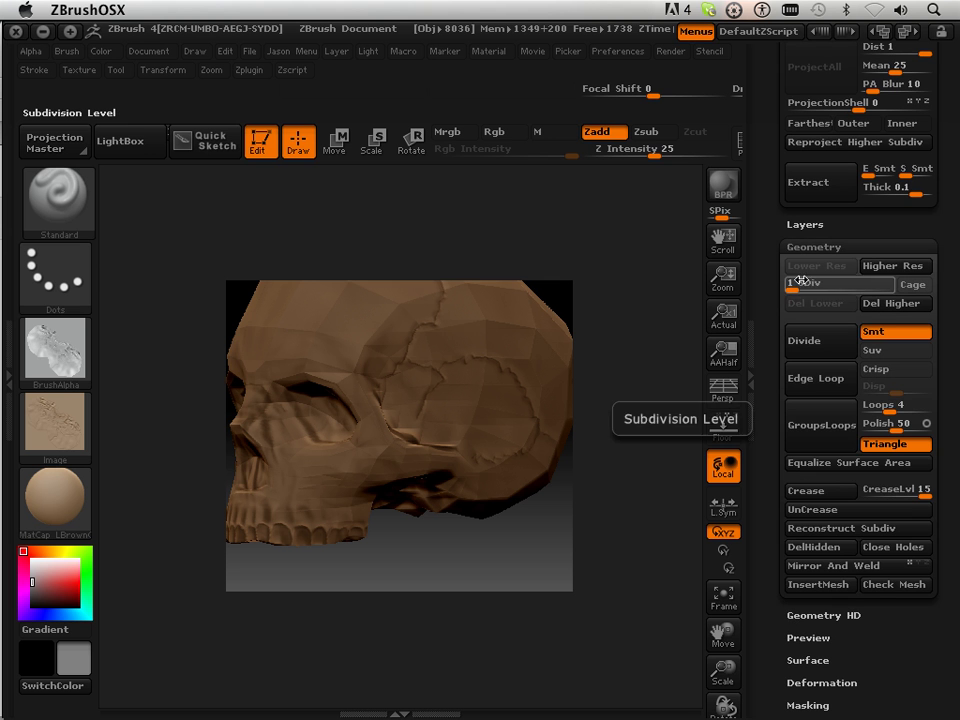
left_click_drag(801, 281, 830, 283)
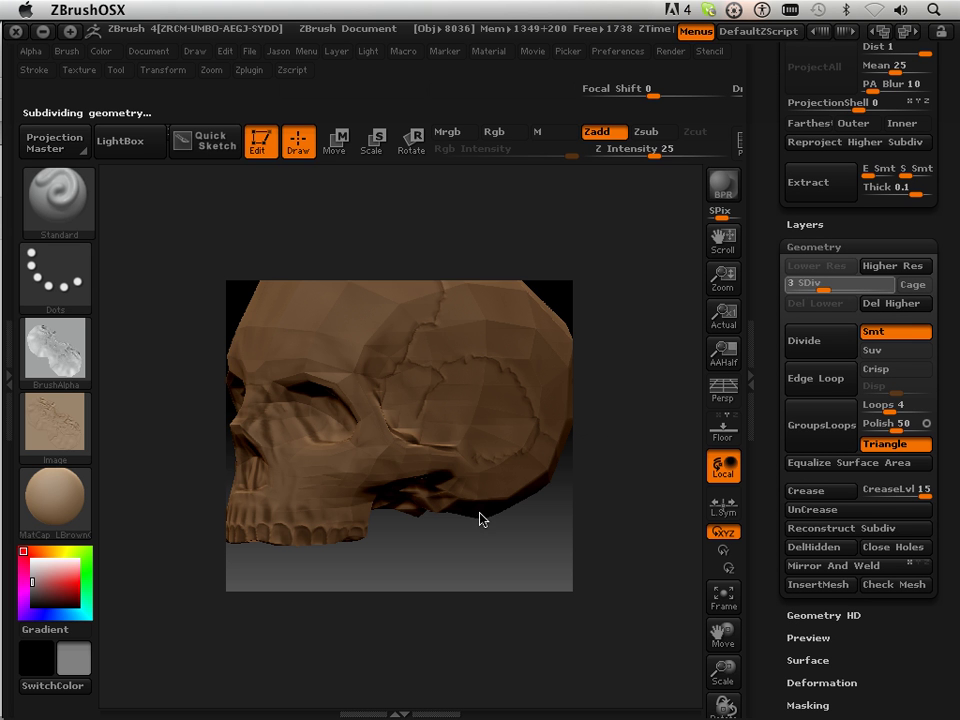
left_click_drag(453, 559, 520, 559)
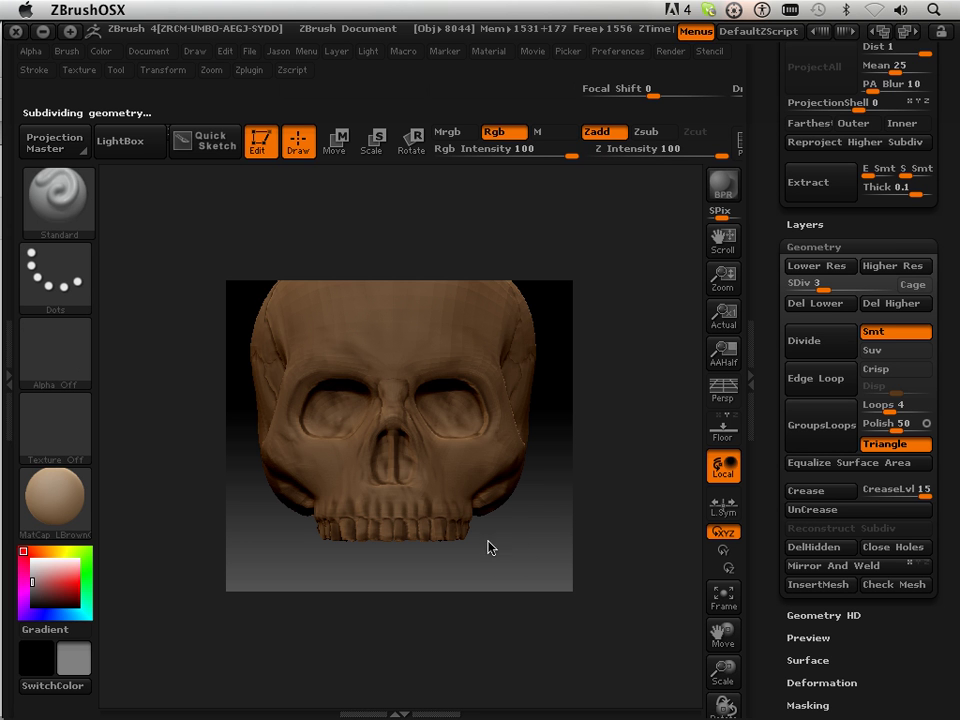
mouse_move(497, 521)
left_mouse_down()
mouse_move(514, 553)
mouse_move(486, 566)
mouse_move(495, 570)
mouse_move(534, 560)
mouse_move(518, 525)
left_mouse_up()
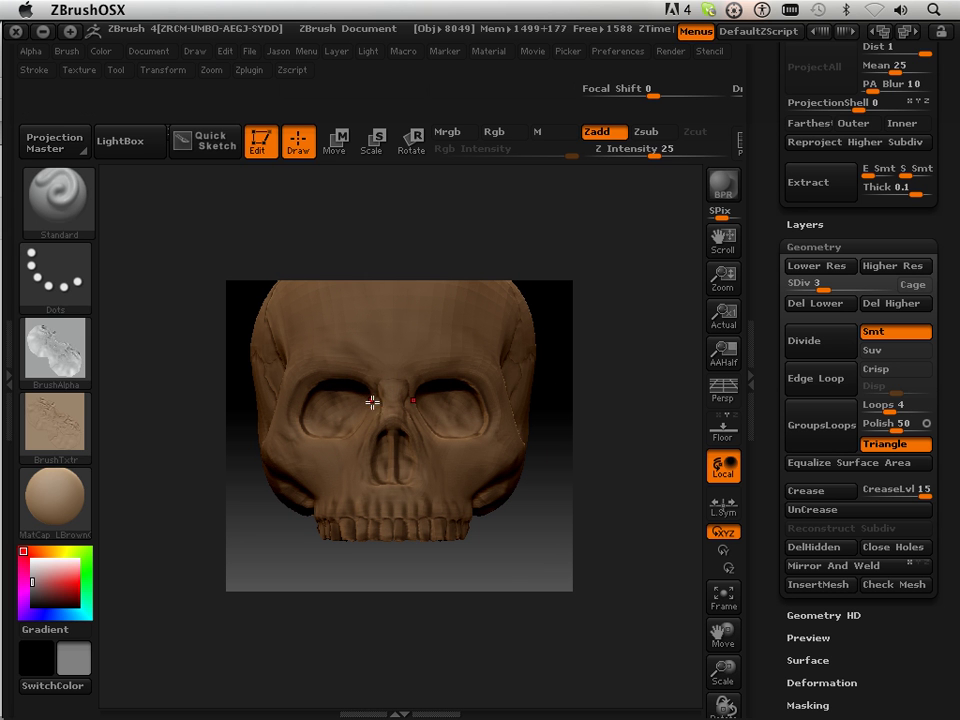
- Create the skull's 4096×4096 tangent normal map with SmoothUV turned off
left_click(58, 430)
left_click_drag(769, 162, 767, 300)
scroll(766, 299, "down", 5)
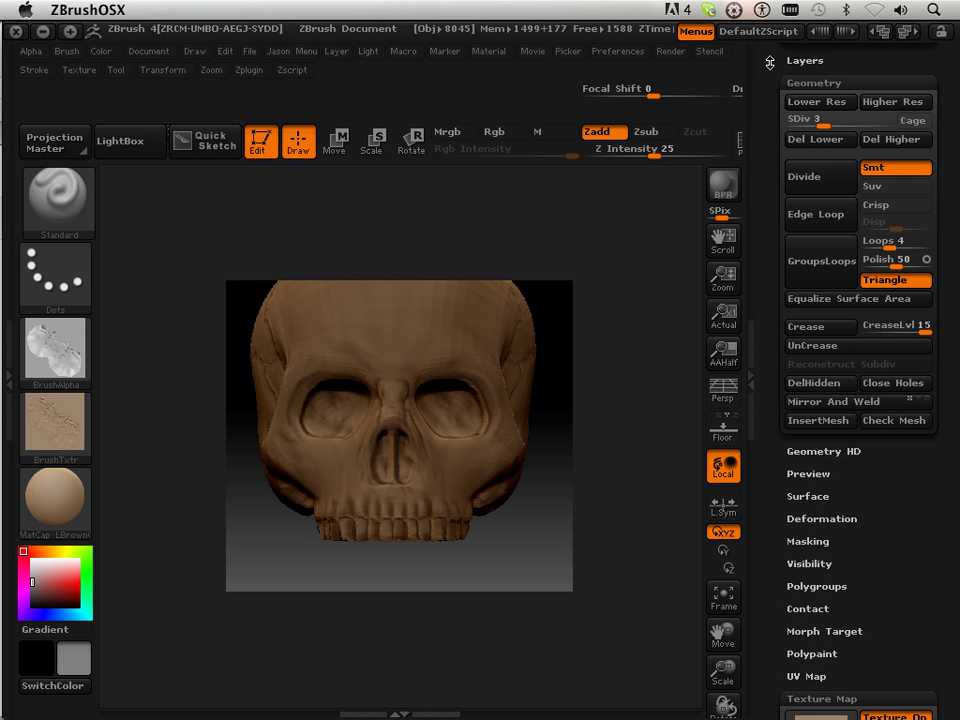
scroll(766, 299, "down", 10)
scroll(782, 231, "up", 3)
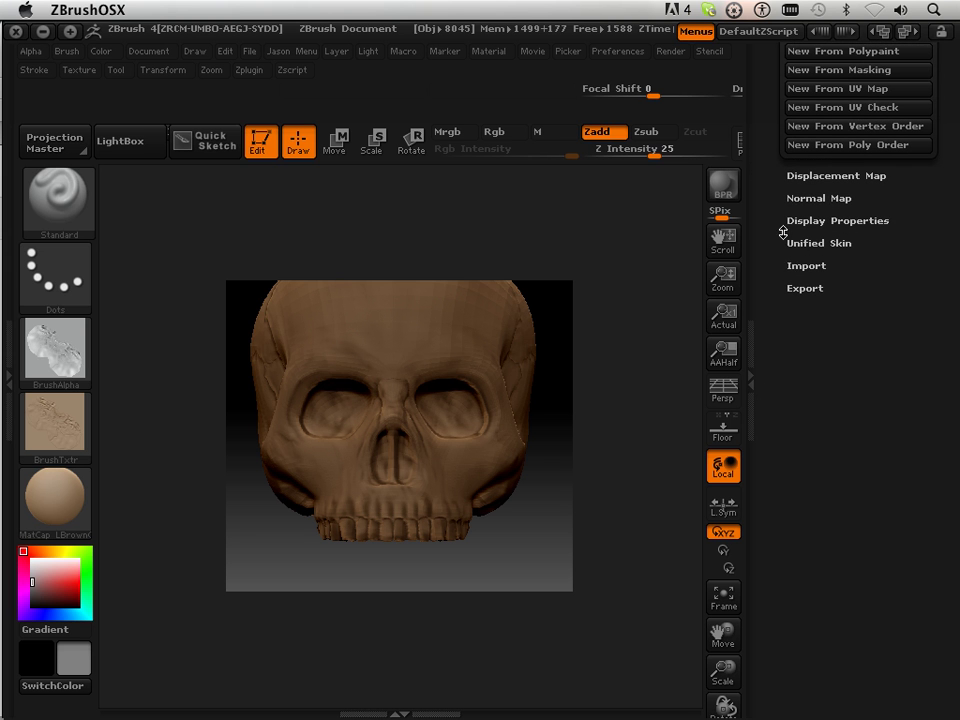
left_click(816, 197)
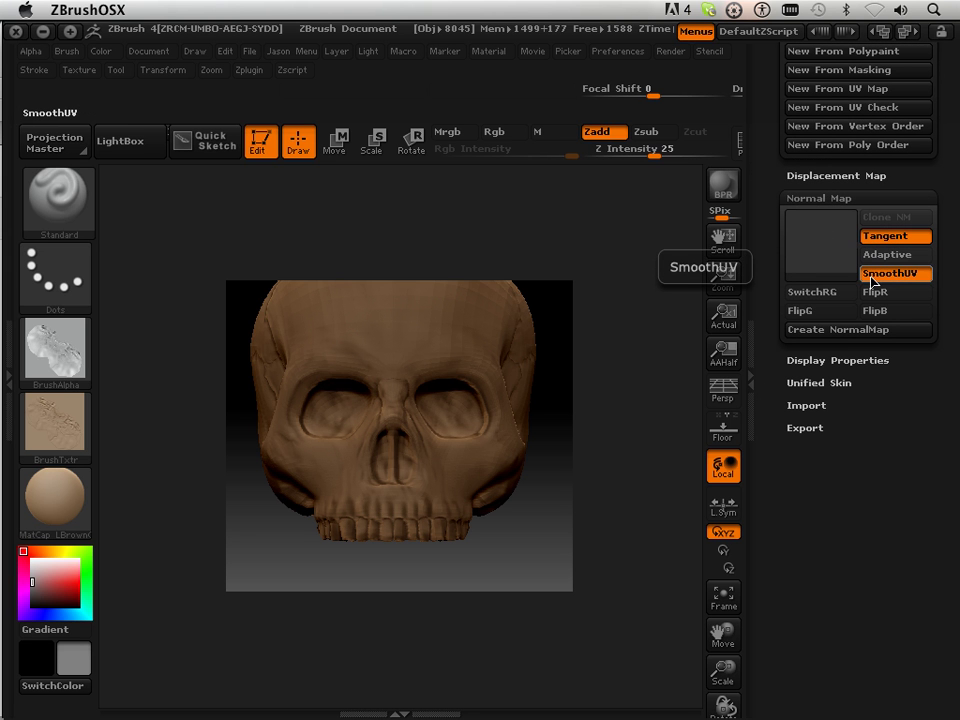
left_click(883, 274)
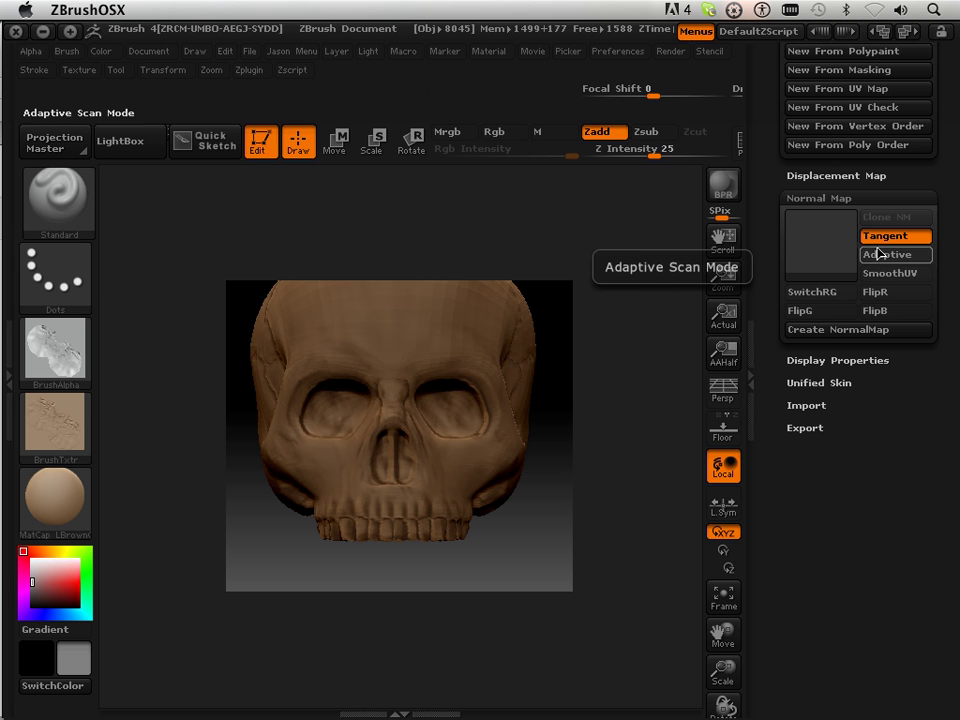
left_click(837, 331)
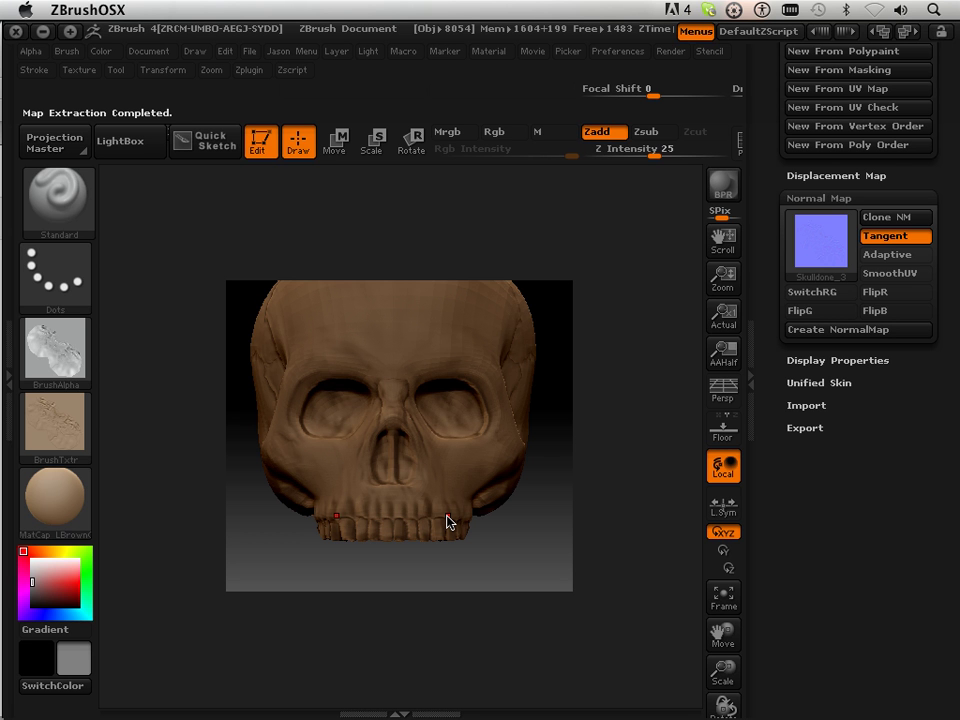
mouse_move(825, 257)
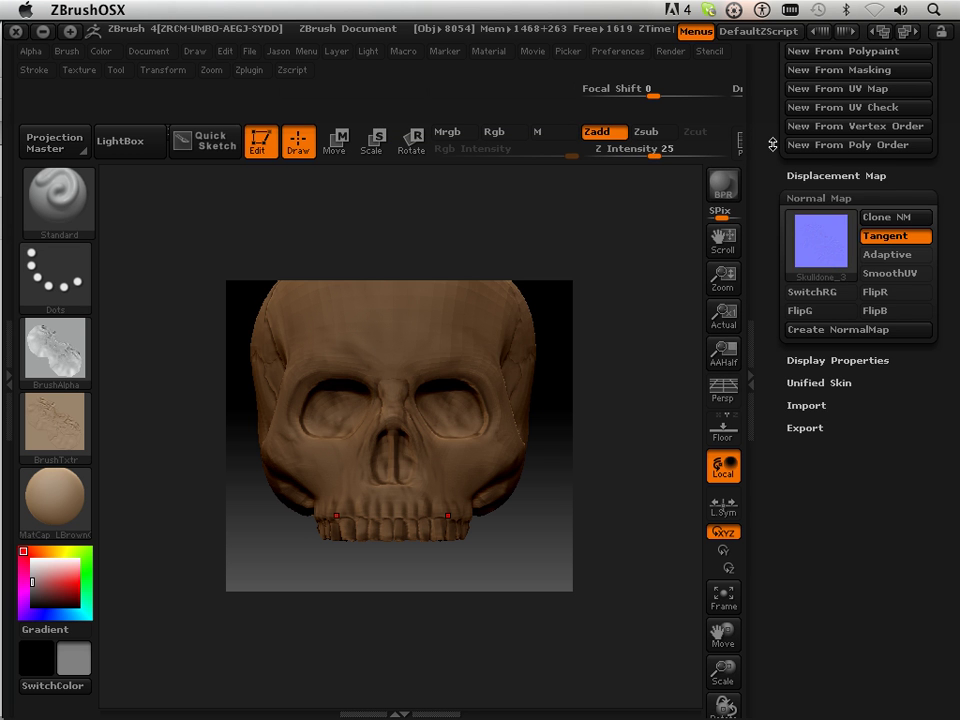
- Lower the skull's SDiv to 2 and re-create its 4096×4096 normal map
scroll(770, 335, "up", 10)
scroll(770, 335, "up", 10)
scroll(795, 390, "down", 2)
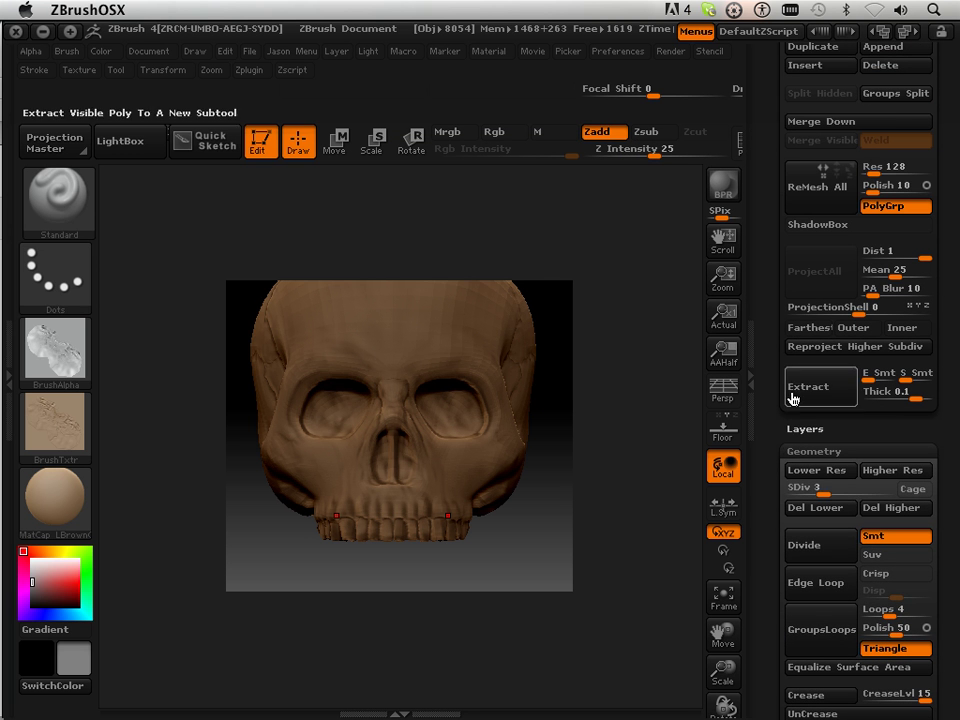
left_click_drag(811, 488, 798, 488)
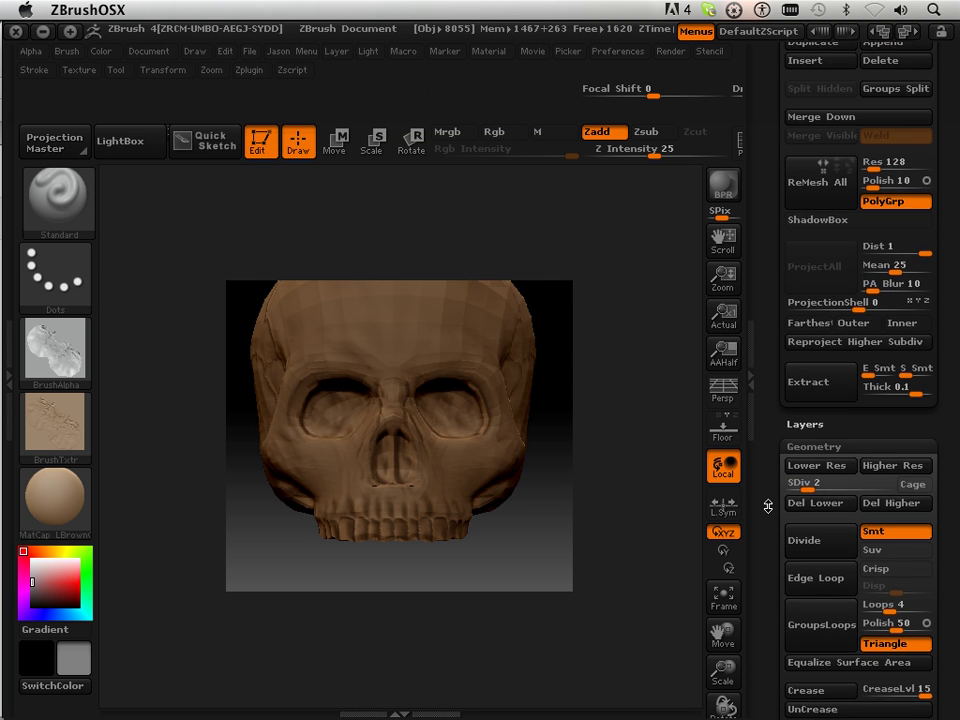
scroll(777, 257, "down", 10)
scroll(777, 257, "down", 3)
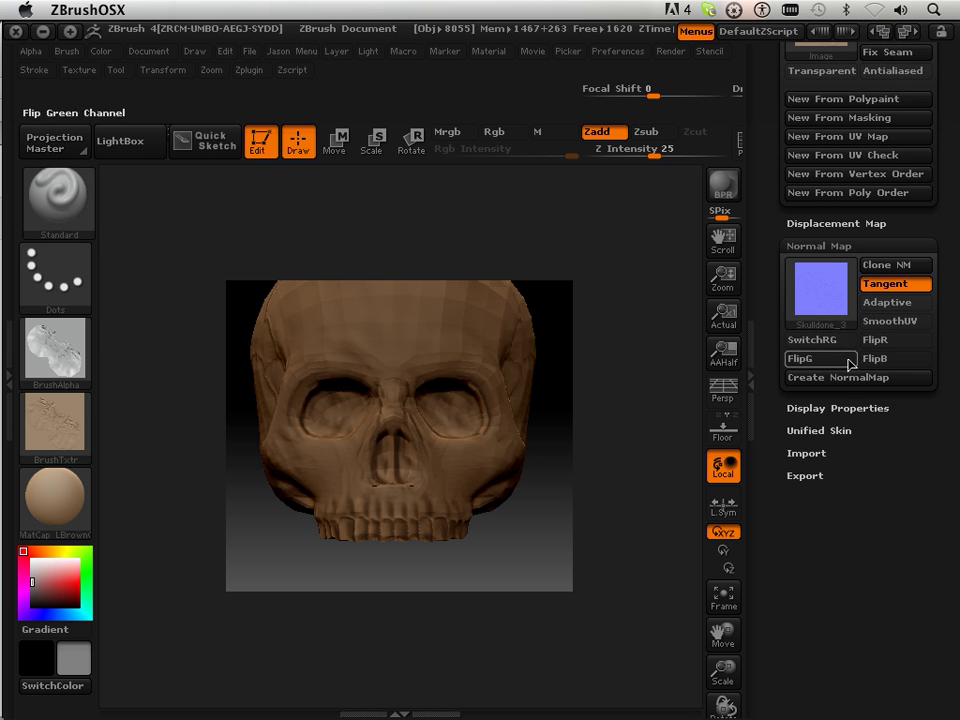
left_click(839, 378)
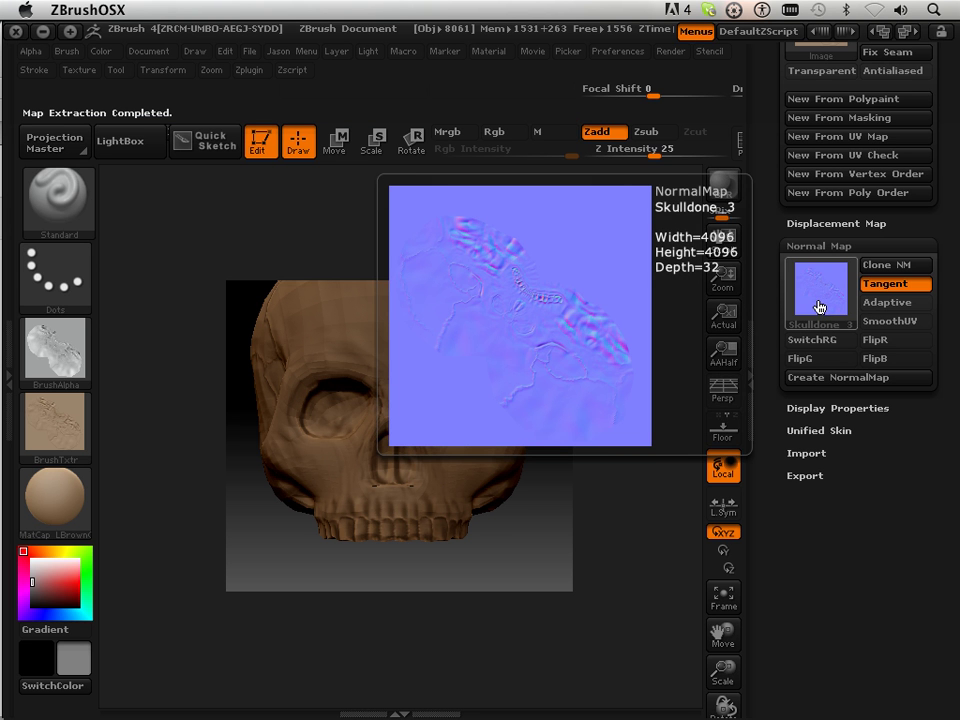
left_click_drag(782, 200, 782, 493)
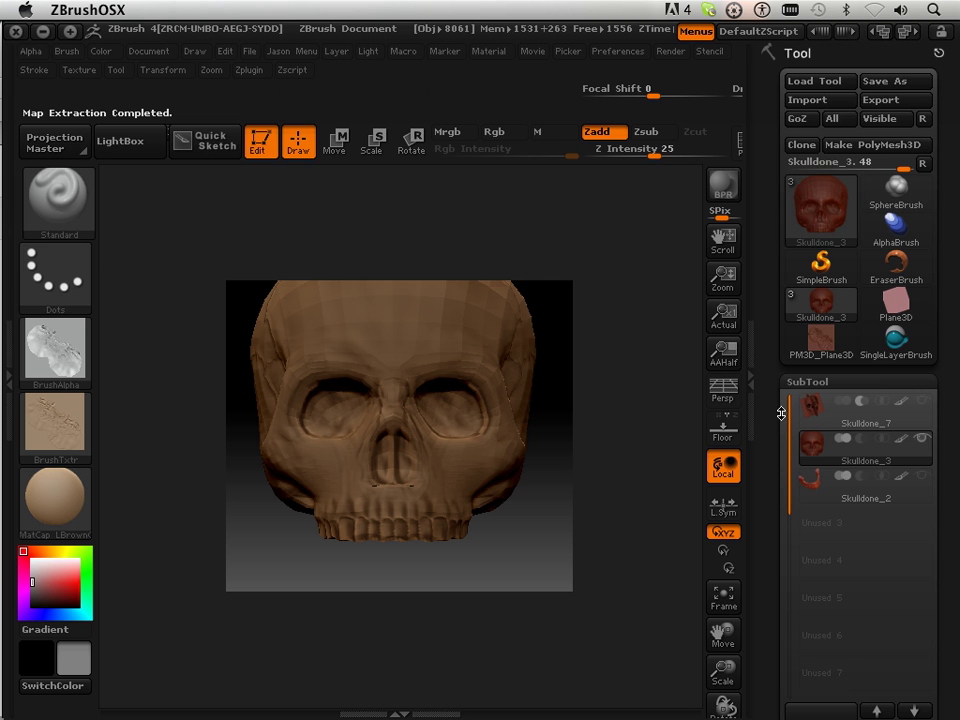
- Export the skull via GoZ, continuing past the GoZBrush information notice
left_click(799, 120)
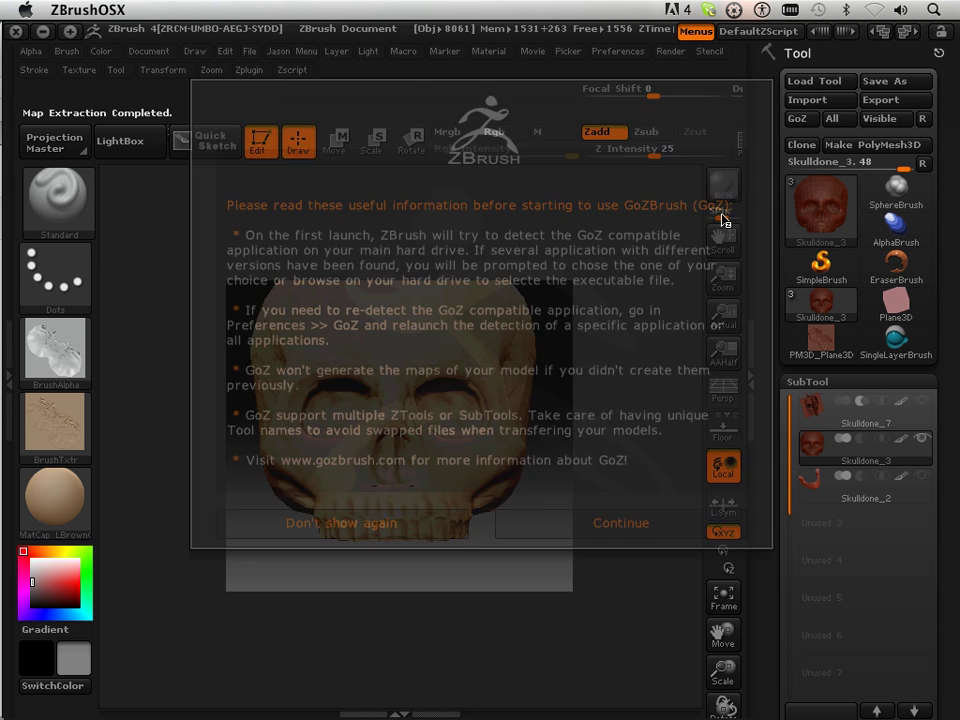
left_click(584, 521)
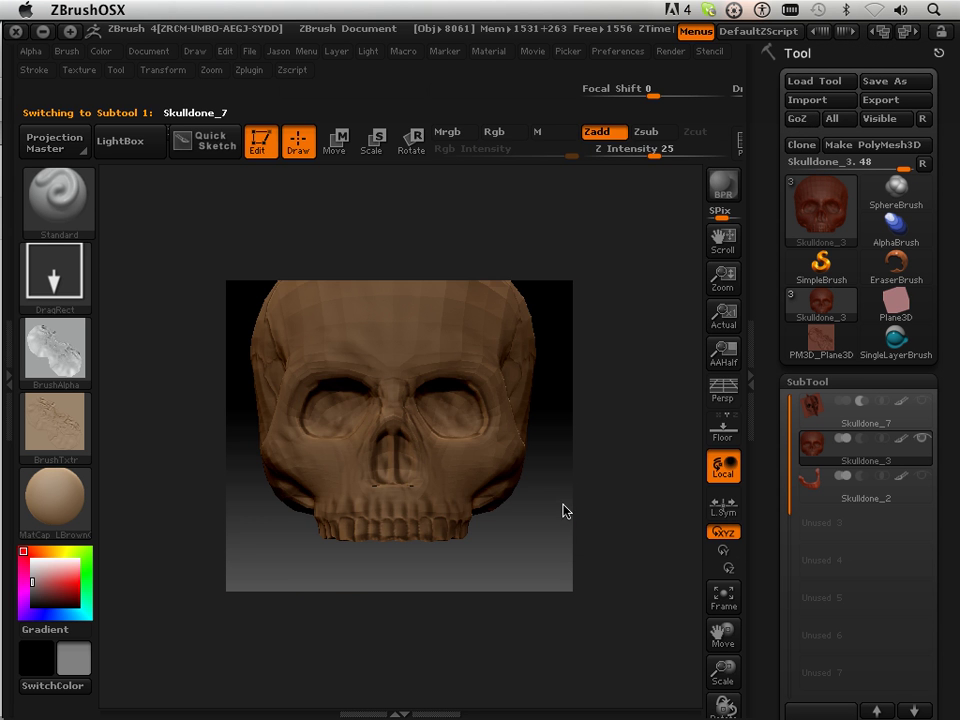